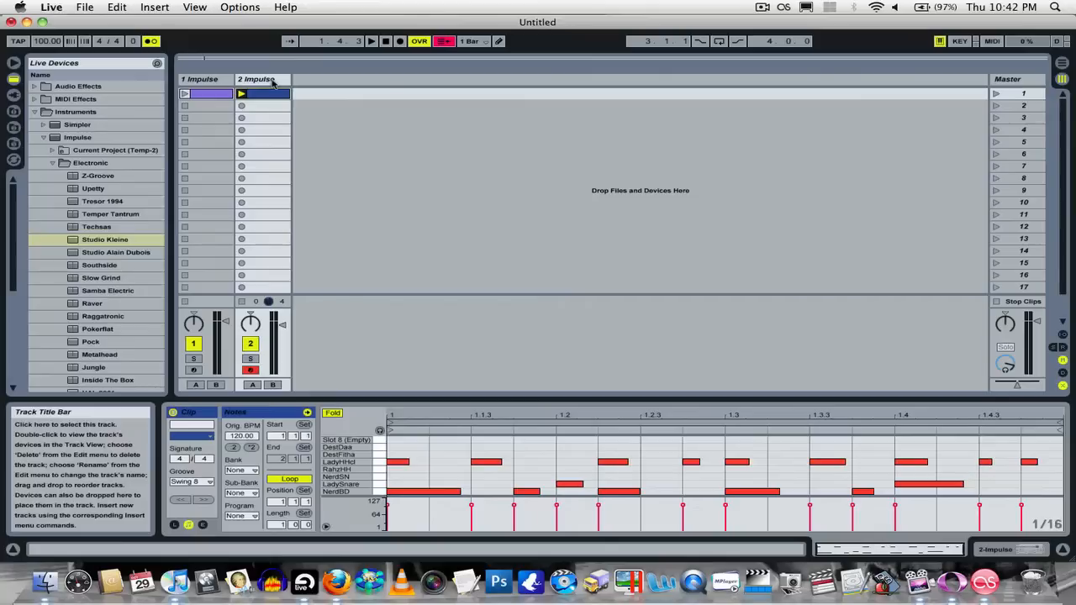
# Step: Delete the first Impulse track with the empty clip, keeping the one that holds the drum pattern
pyautogui.click(257, 90)
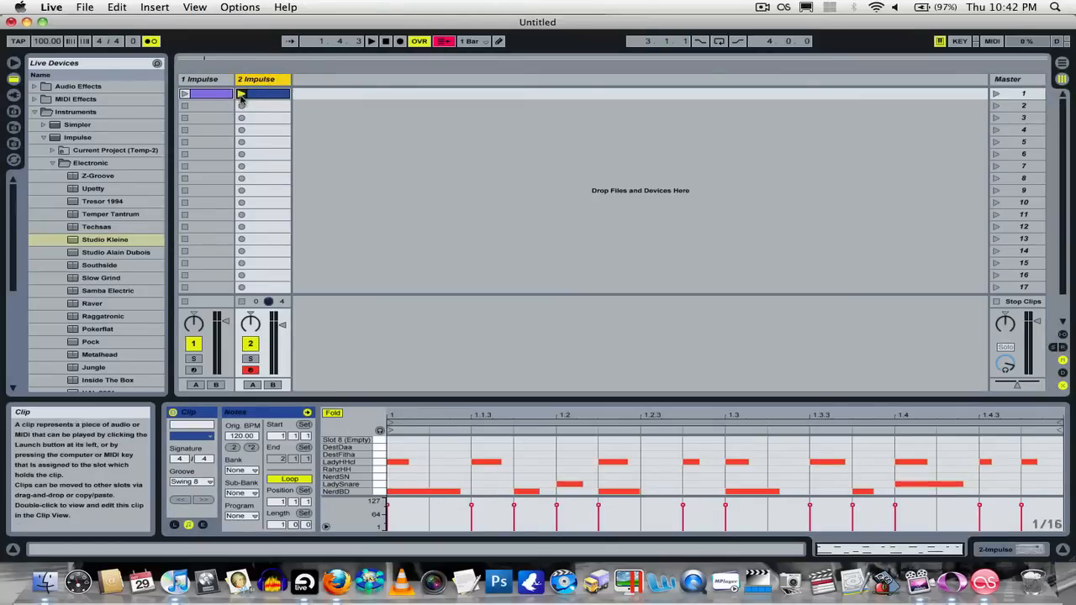
pyautogui.click(241, 94)
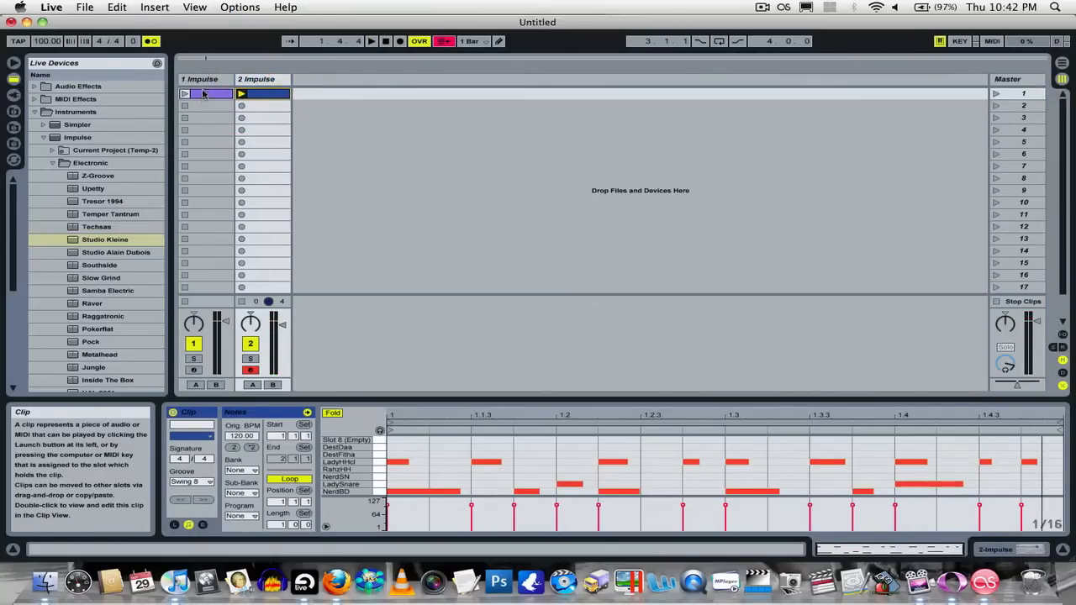
pyautogui.click(208, 80)
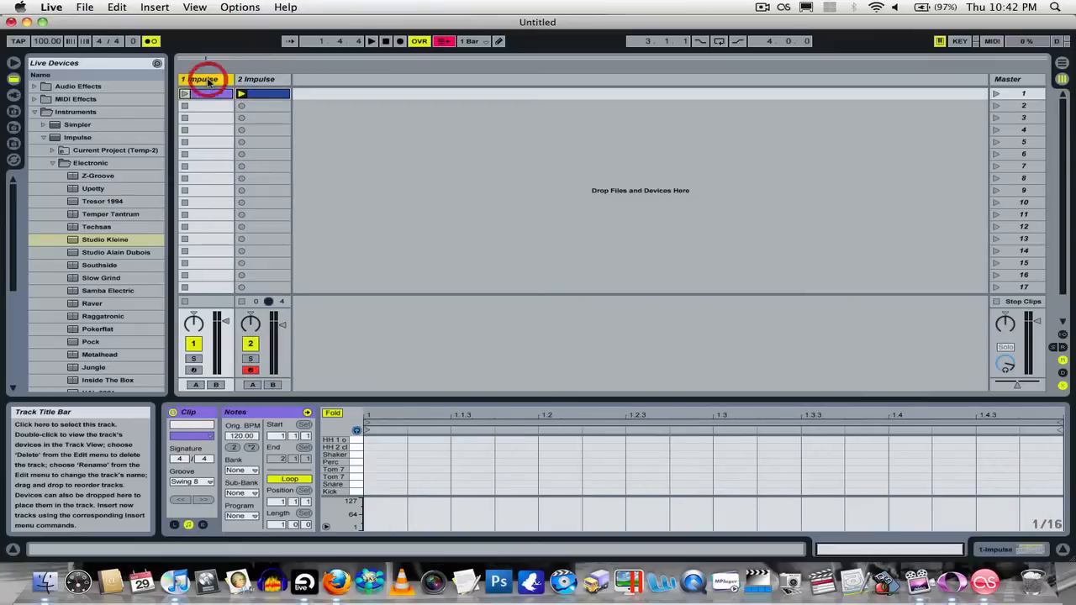
pyautogui.press('Delete')
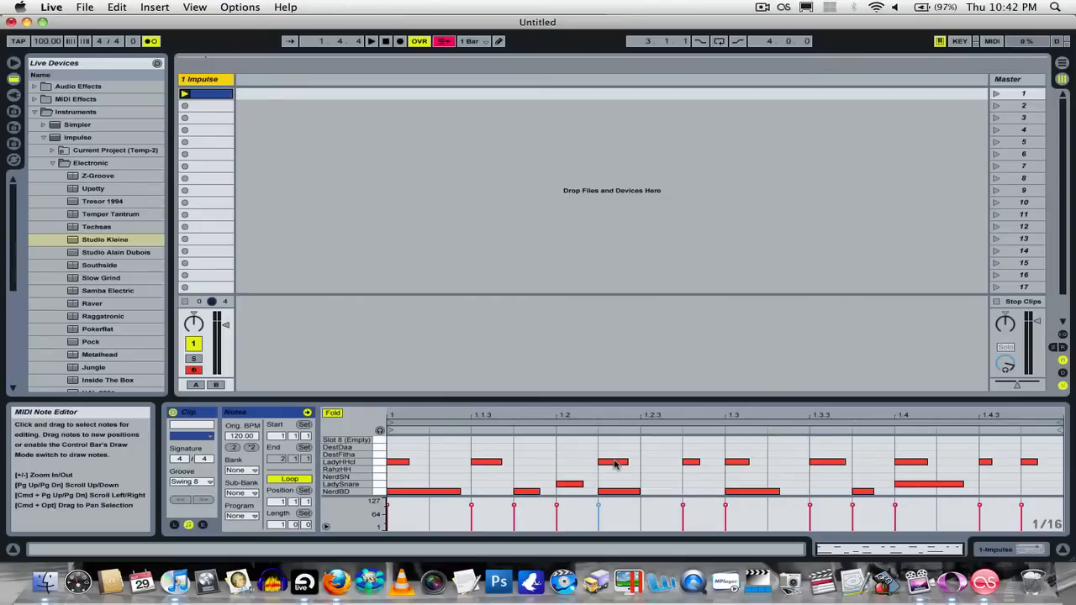
# Step: Duplicate the drum clip in the first slot into the second slot of the Impulse track
pyautogui.click(320, 192)
pyautogui.click(211, 97)
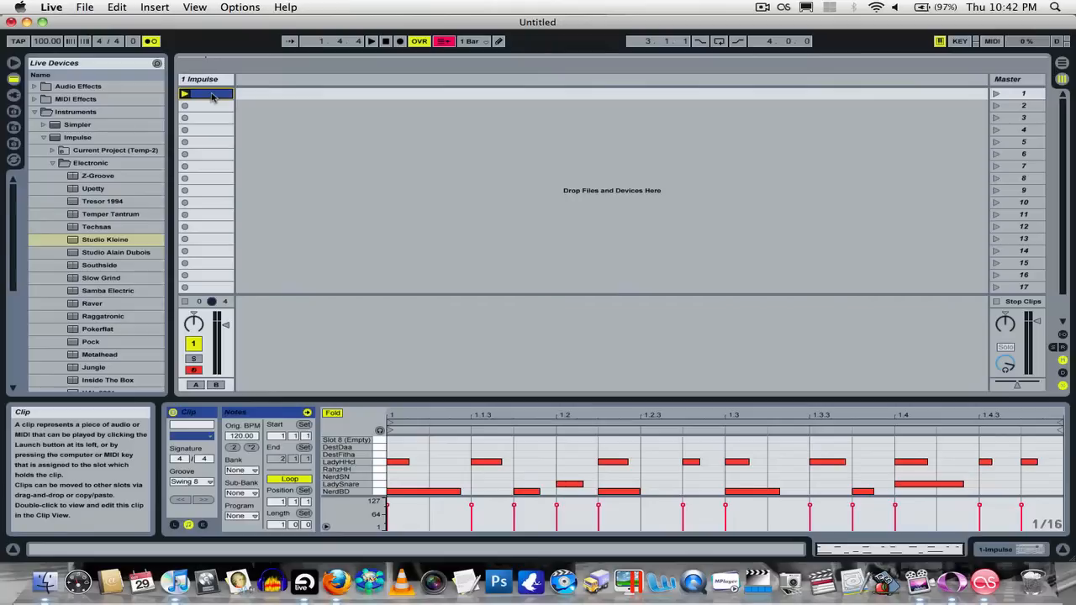
pyautogui.press('alt')
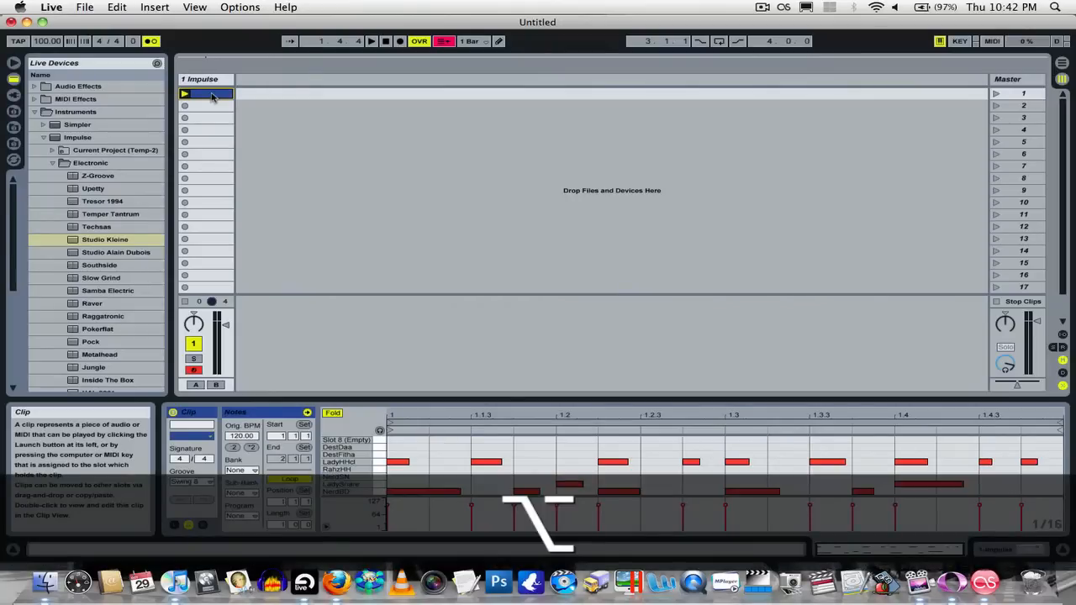
pyautogui.press('alt')
pyautogui.keyDown('alt'); pyautogui.click(212, 96); pyautogui.keyUp('alt')
pyautogui.moveTo(211, 96); pyautogui.dragTo(214, 107)
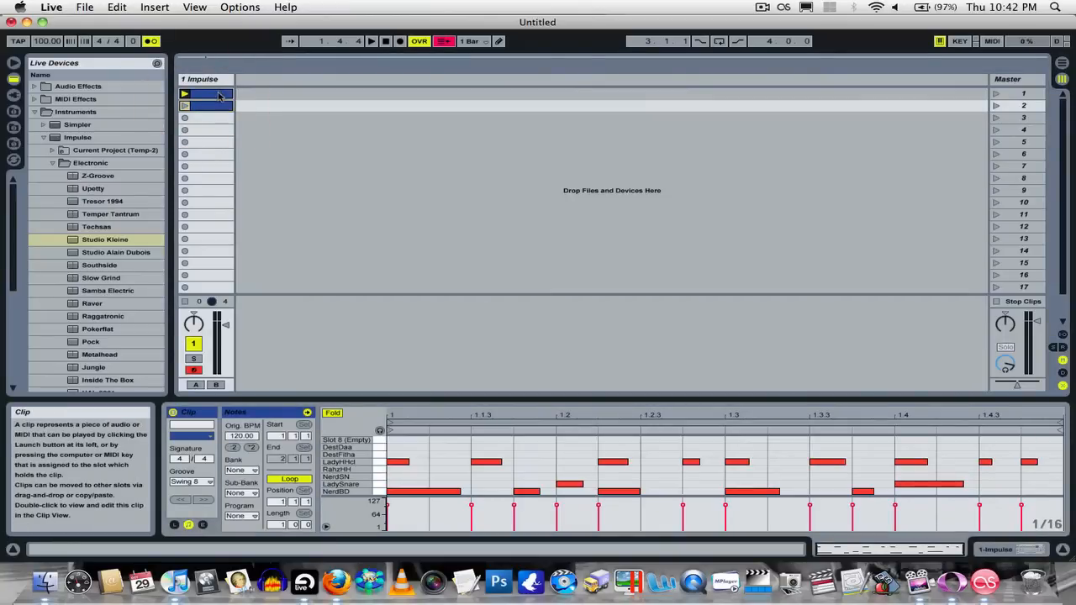
# Step: Erase all the LadyHHcl hi-hat notes from the first clip in Draw Mode
pyautogui.click(207, 94)
pyautogui.click(219, 105)
pyautogui.click(219, 97)
pyautogui.click(219, 106)
pyautogui.click(215, 96)
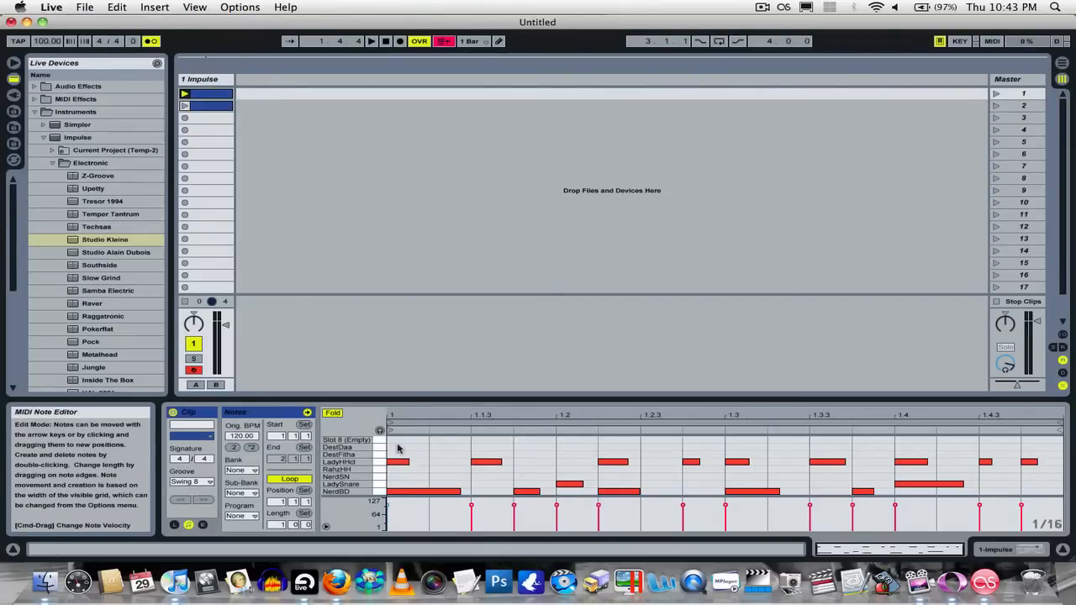
pyautogui.click(499, 41)
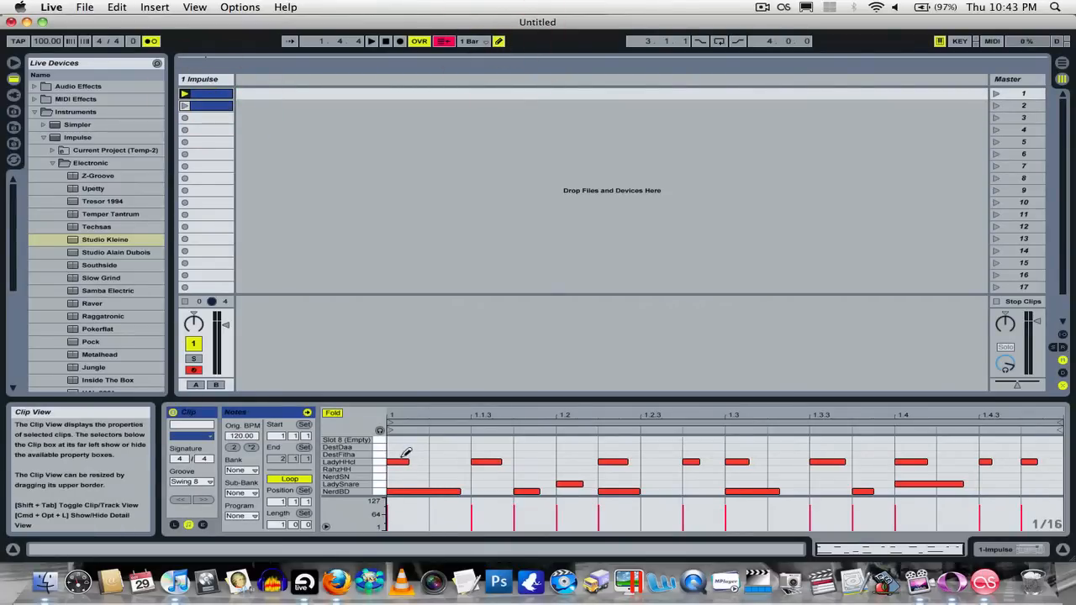
pyautogui.moveTo(401, 458); pyautogui.dragTo(1046, 454)
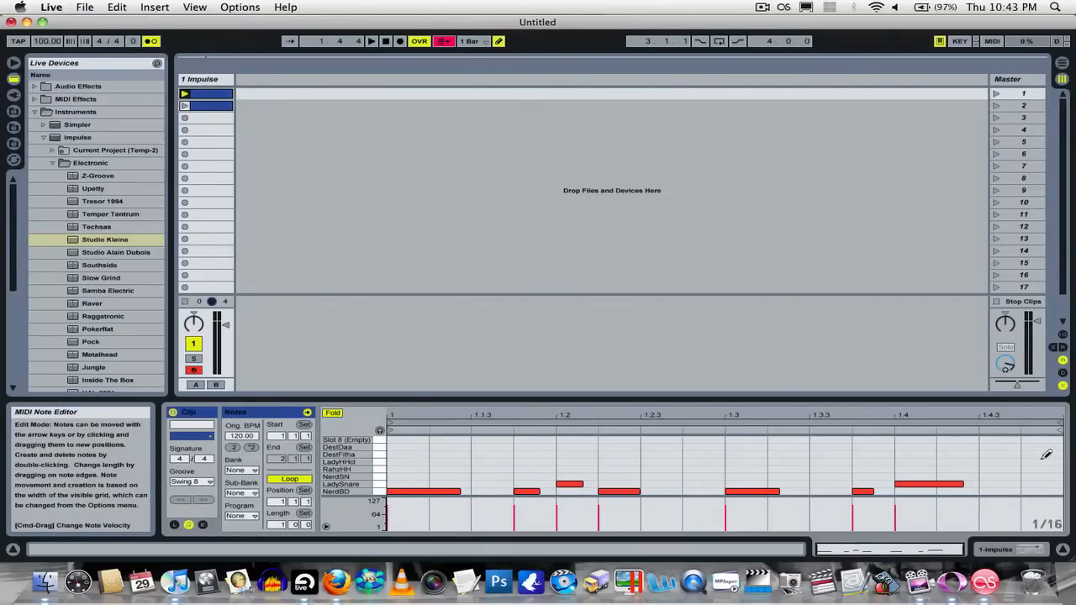
# Step: Turn off the metronome and play the first and second clips in turn to compare the two patterns
pyautogui.doubleClick(212, 94)
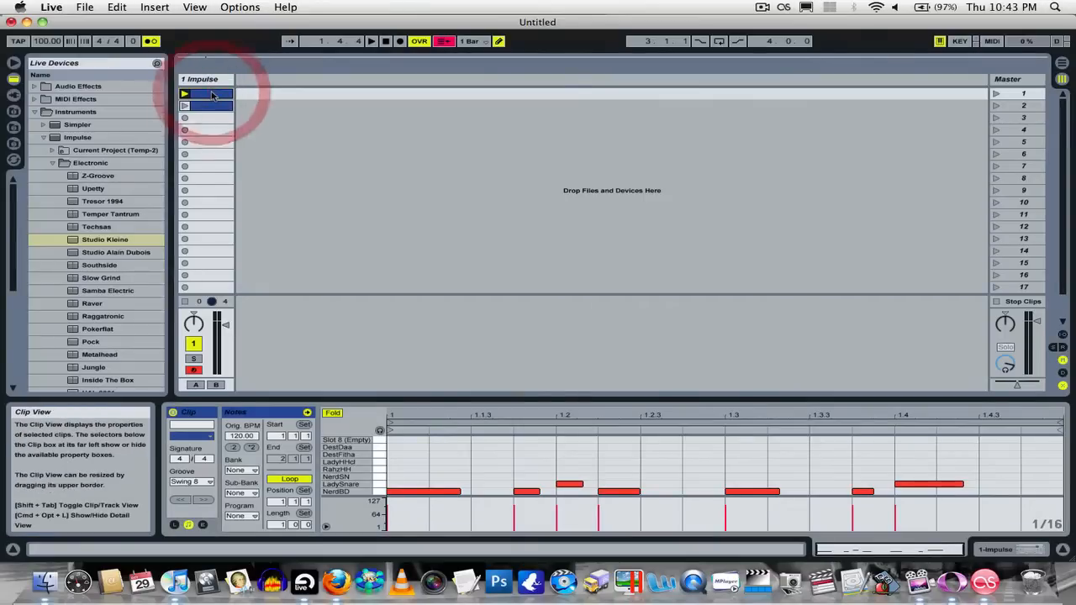
pyautogui.doubleClick(212, 106)
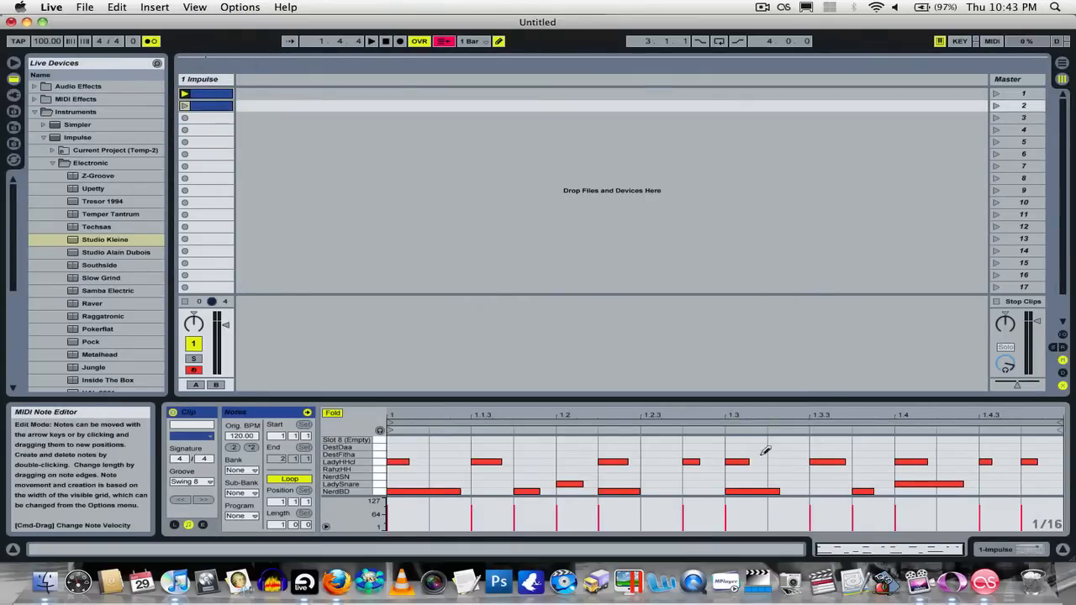
pyautogui.click(184, 93)
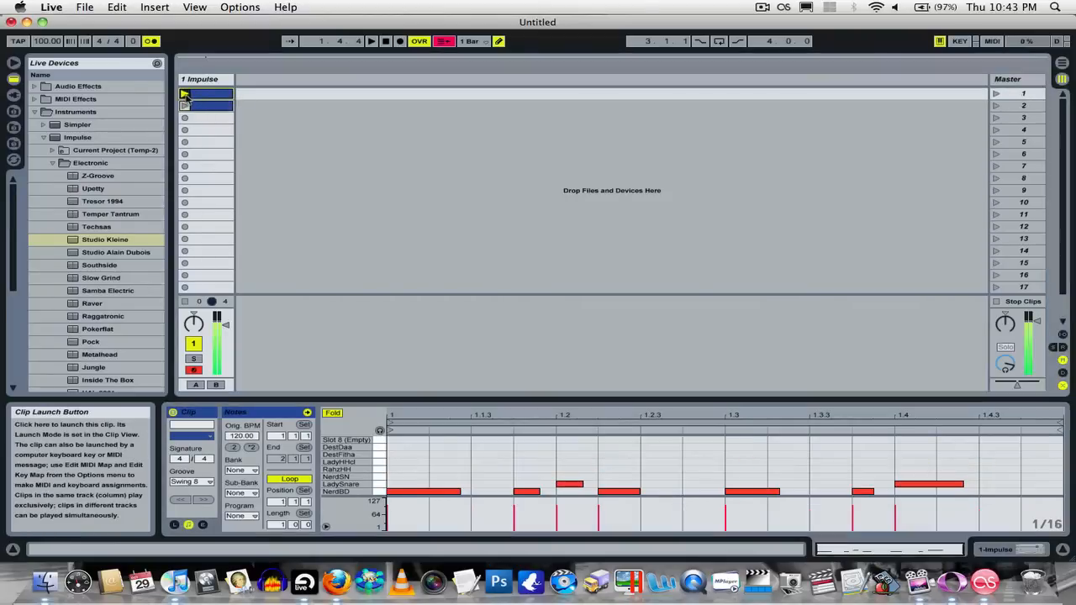
pyautogui.click(150, 41)
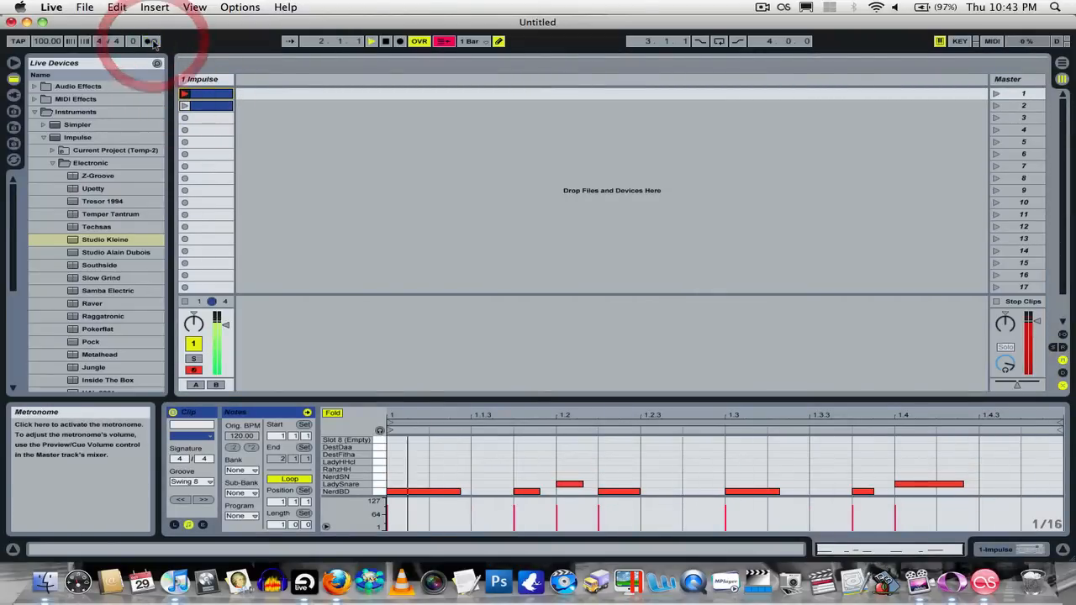
pyautogui.click(186, 106)
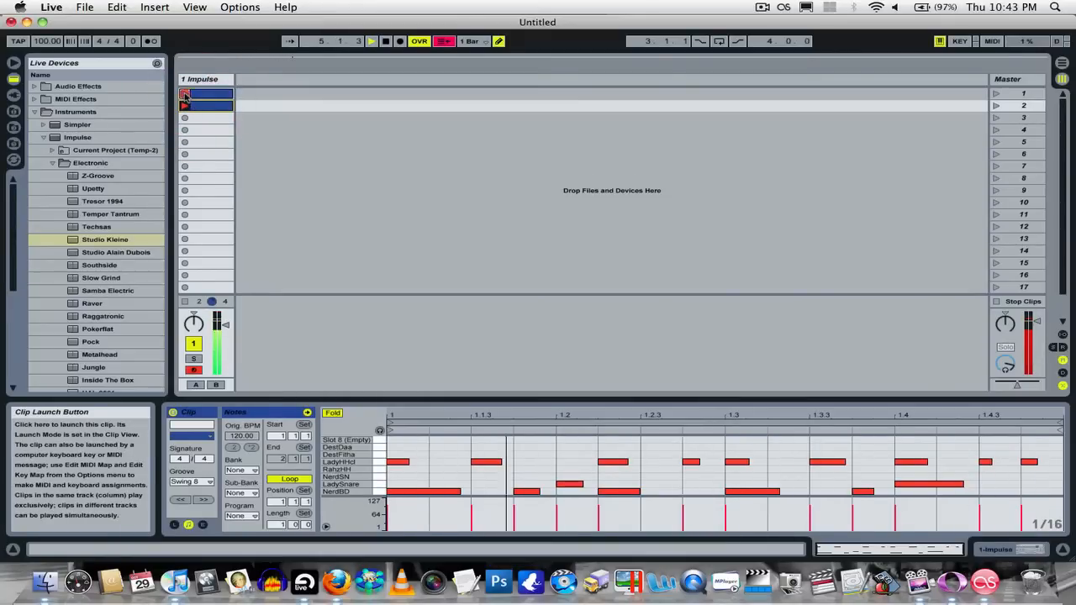
pyautogui.click(185, 95)
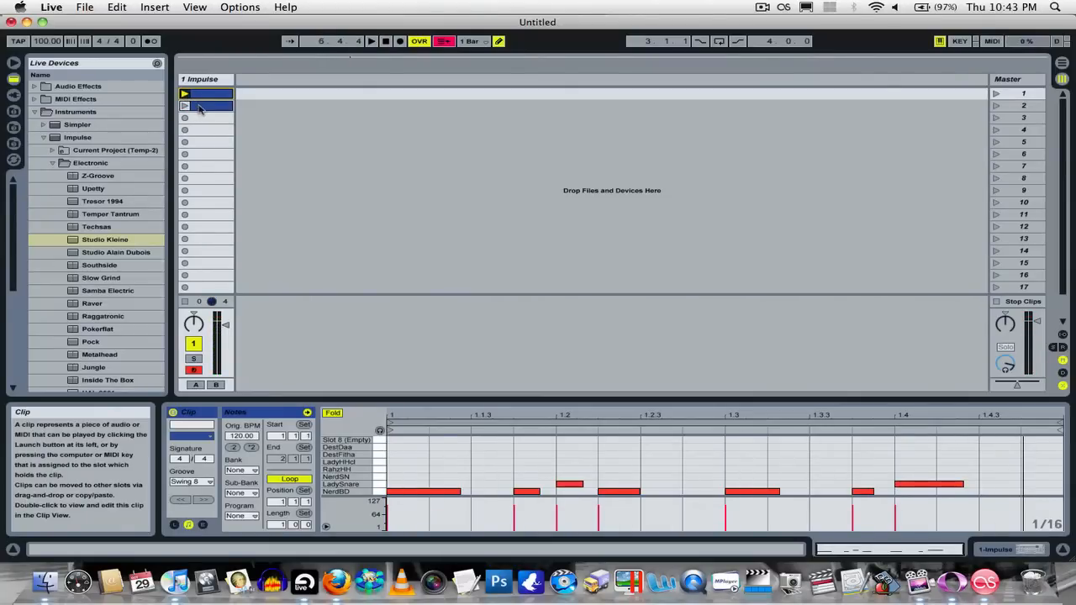
# Step: Copy the second clip into the third slot and draw NerdBD kick notes at 1.1.3, 1.1.4 and 1.3.3
pyautogui.click(202, 107)
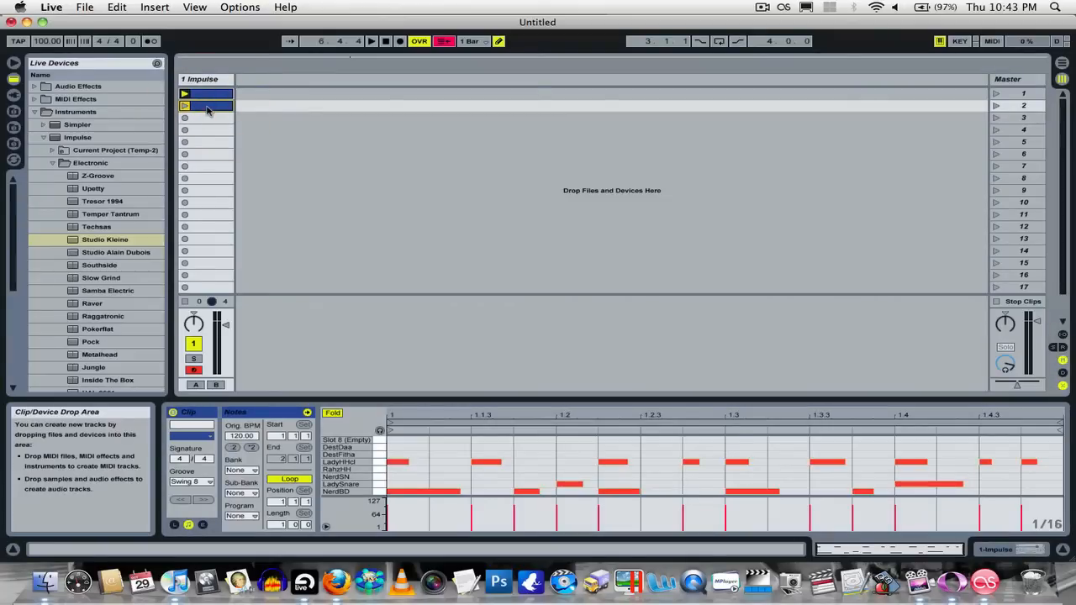
pyautogui.moveTo(208, 109); pyautogui.dragTo(212, 124)
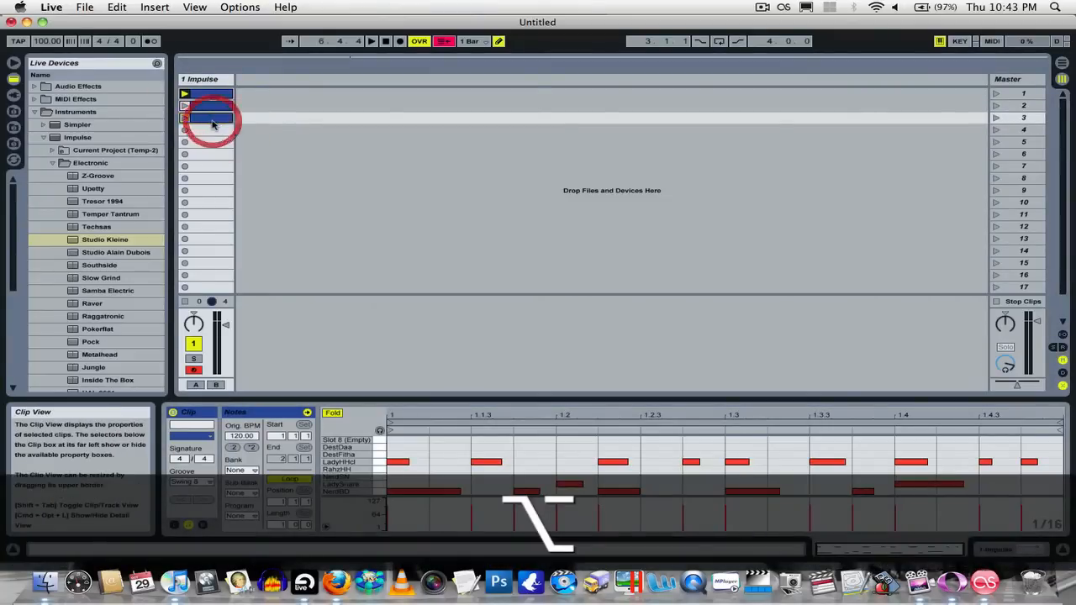
pyautogui.click(524, 491)
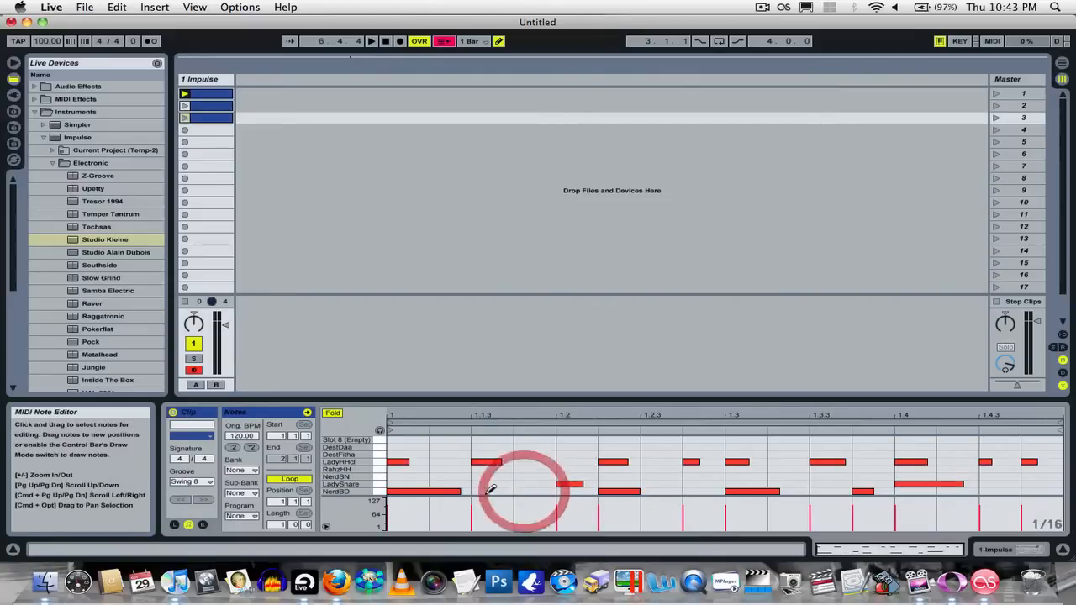
pyautogui.click(493, 491)
pyautogui.click(534, 491)
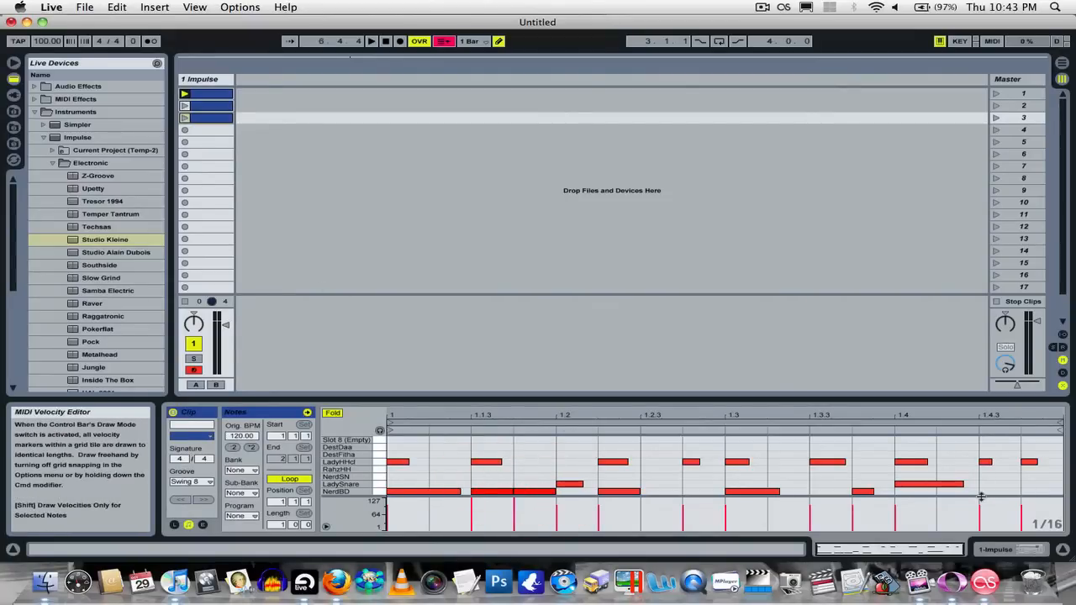
pyautogui.click(827, 491)
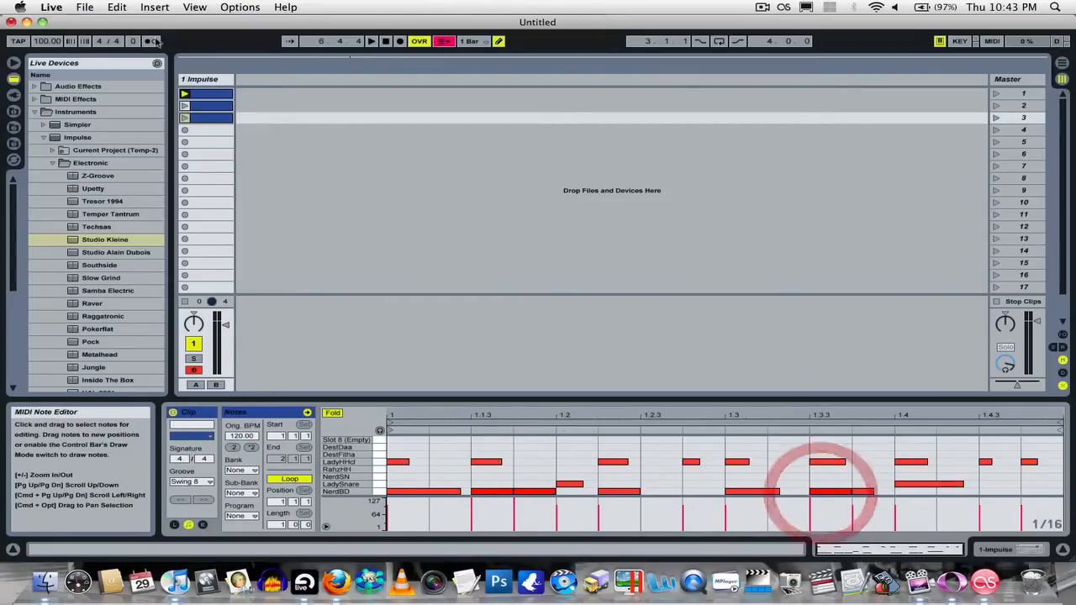
# Step: Play the third clip and switch back to the second clip to compare their kick patterns
pyautogui.click(185, 119)
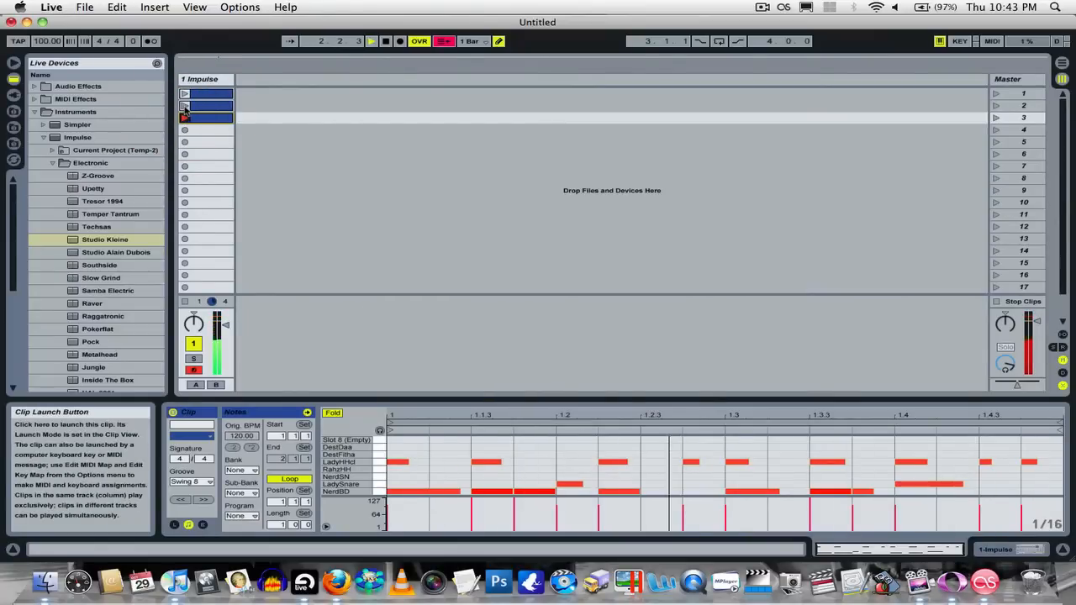
pyautogui.click(185, 106)
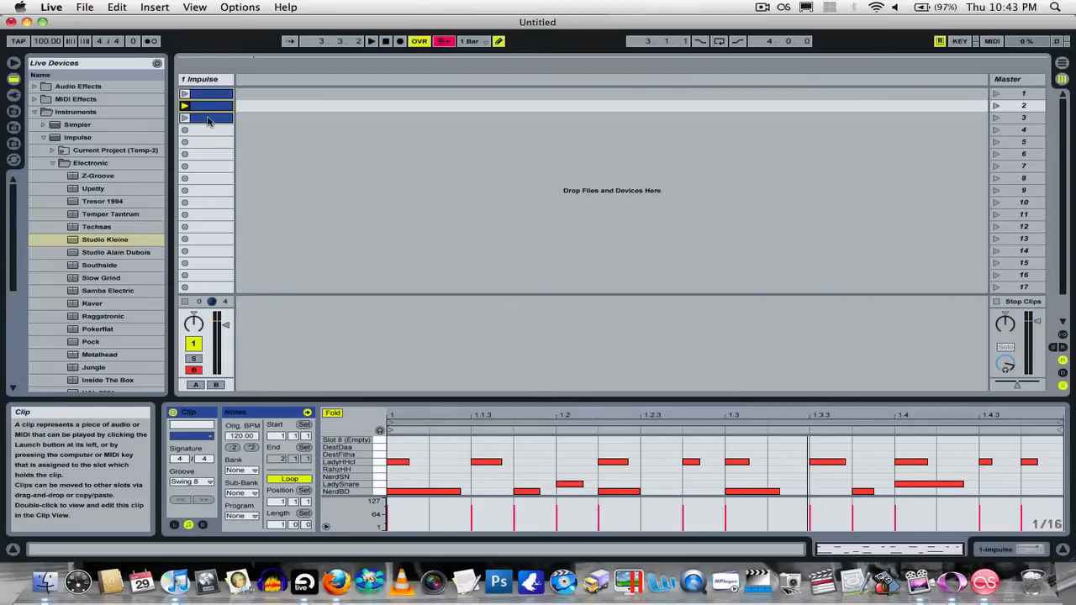
# Step: Lower the velocities in the third clip at 1.1.3, 1.1.4 and 1.3.3 in Draw Mode
pyautogui.doubleClick(209, 121)
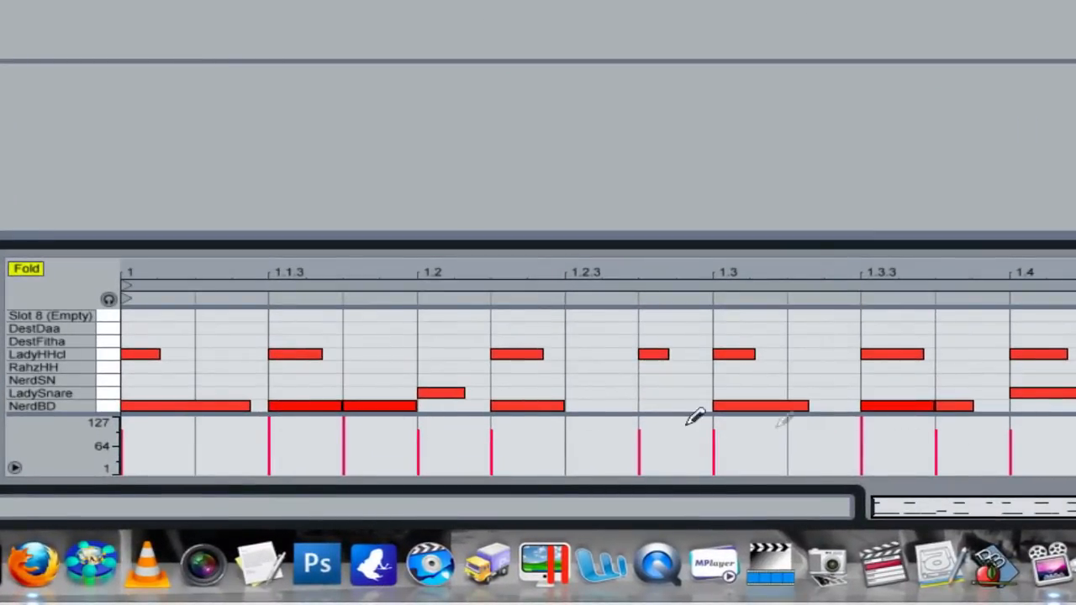
pyautogui.moveTo(275, 429); pyautogui.dragTo(277, 452)
pyautogui.moveTo(347, 427); pyautogui.dragTo(345, 459)
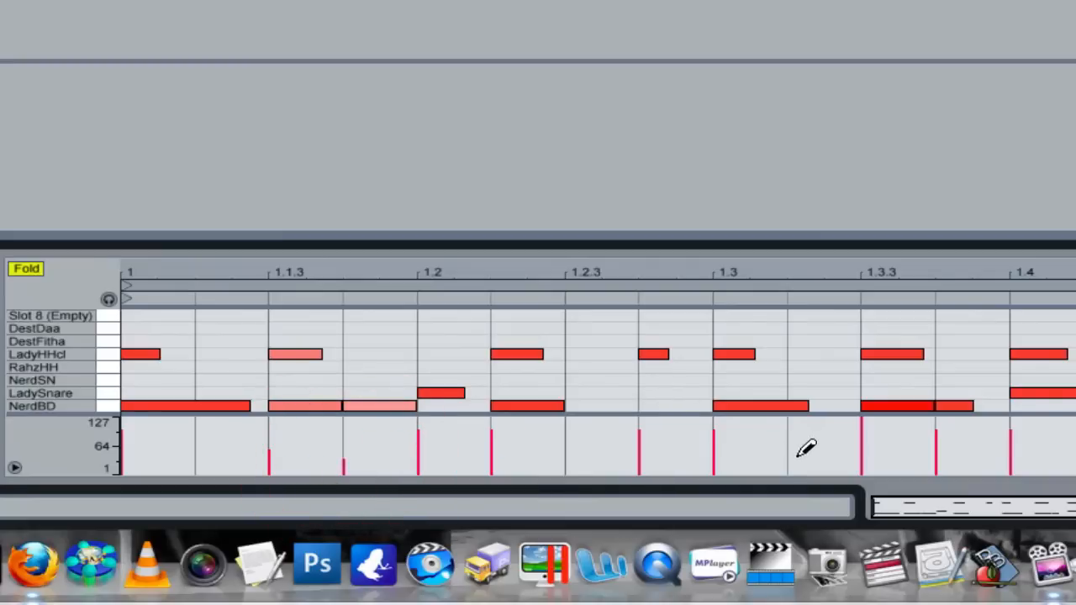
pyautogui.moveTo(866, 437)
pyautogui.mouseDown()
pyautogui.moveTo(867, 479)
pyautogui.moveTo(862, 429)
pyautogui.mouseUp()
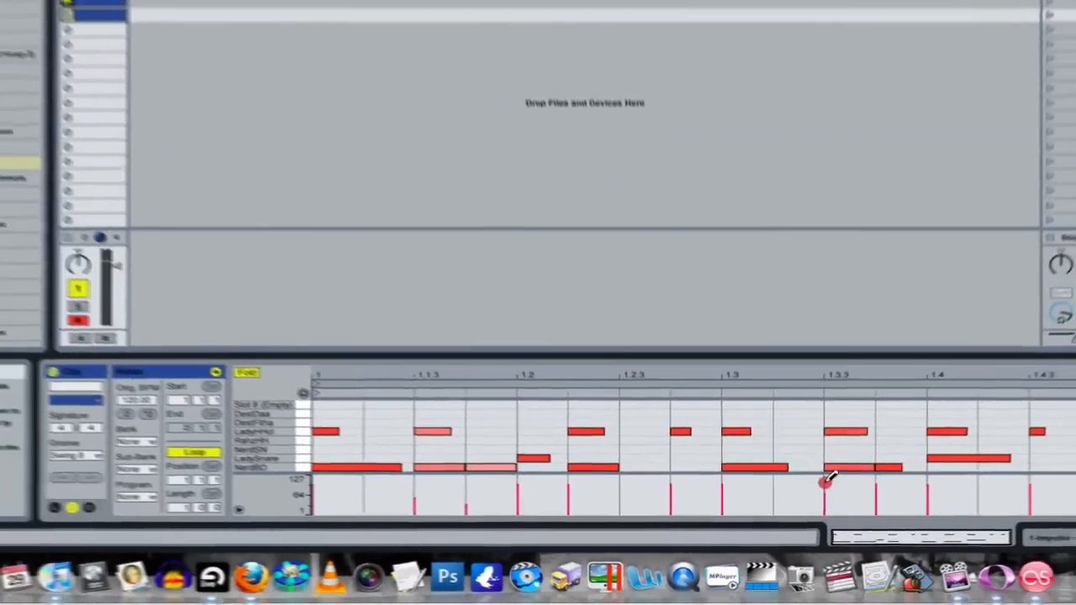
pyautogui.moveTo(824, 483); pyautogui.dragTo(825, 488)
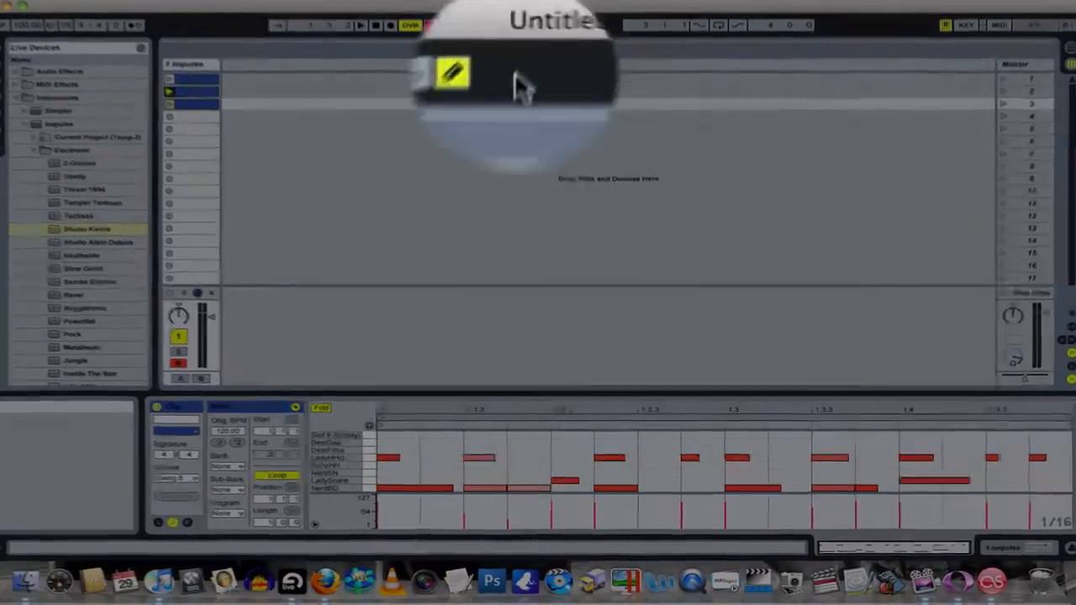
# Step: Leave Draw Mode, set the NerdBD note at 1.3.3 to velocity 28, and lower the velocity of the following kick note
pyautogui.click(502, 41)
pyautogui.click(916, 410)
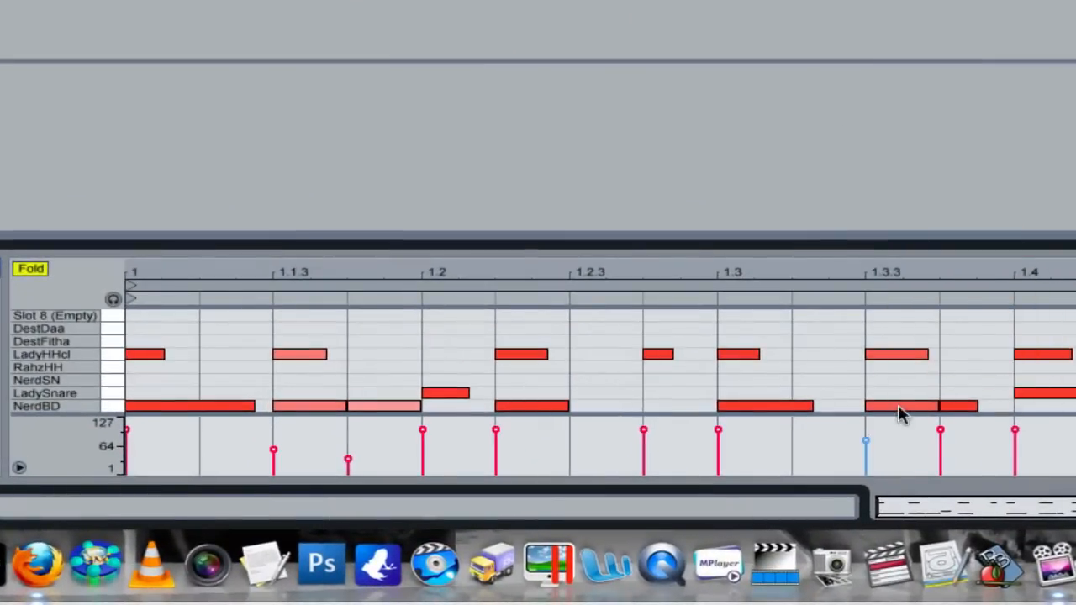
pyautogui.click(853, 463)
pyautogui.moveTo(869, 440); pyautogui.dragTo(865, 463)
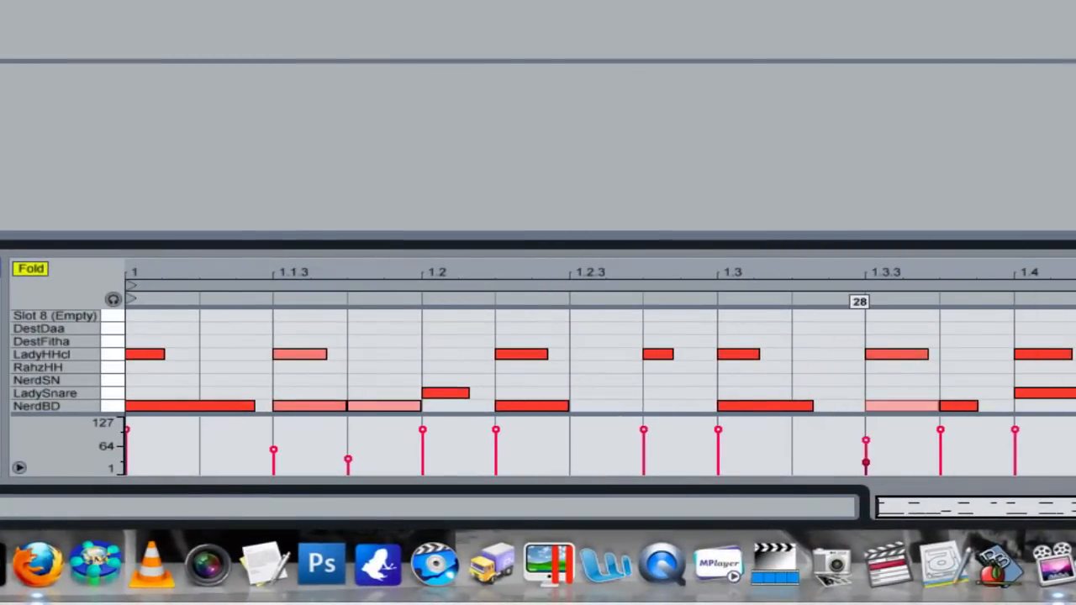
pyautogui.click(969, 406)
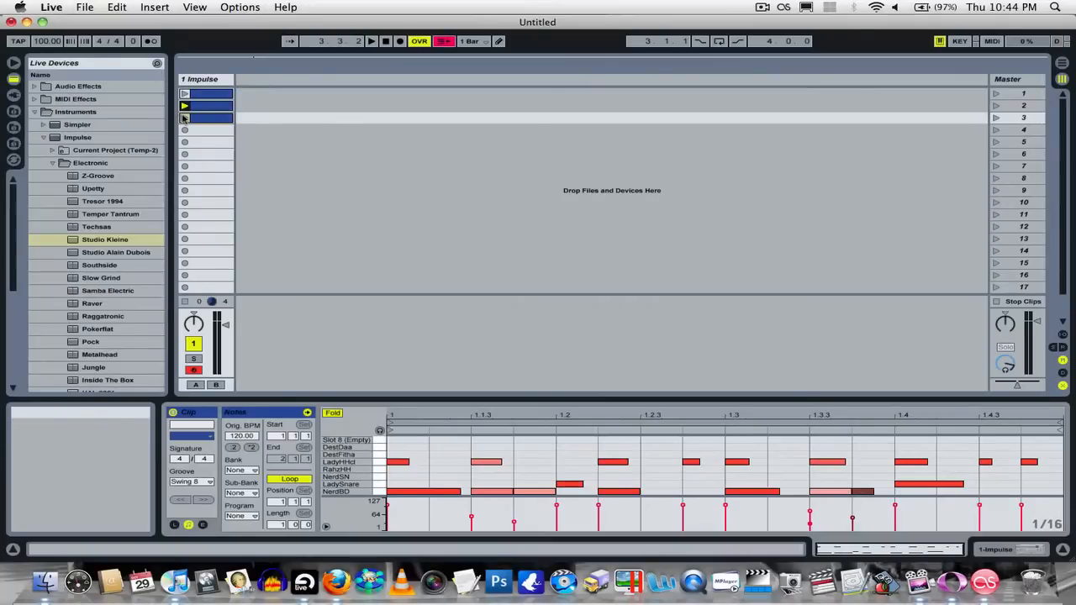
# Step: Play the third clip to hear the softened kick notes
pyautogui.click(184, 119)
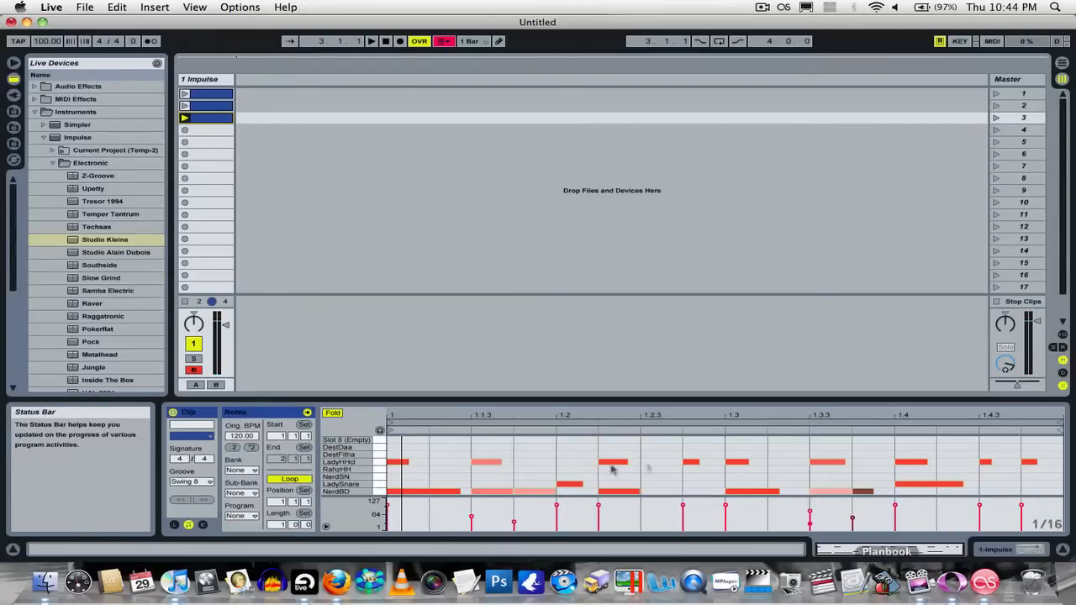
pyautogui.click(374, 203)
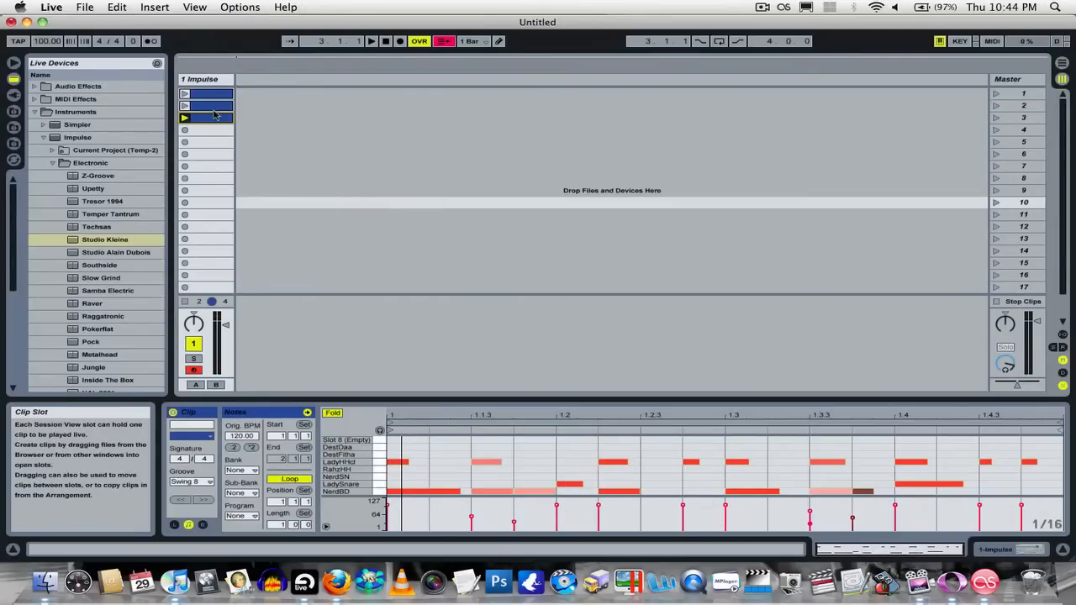
# Step: Duplicate the Impulse track together with its three clips
pyautogui.doubleClick(218, 79)
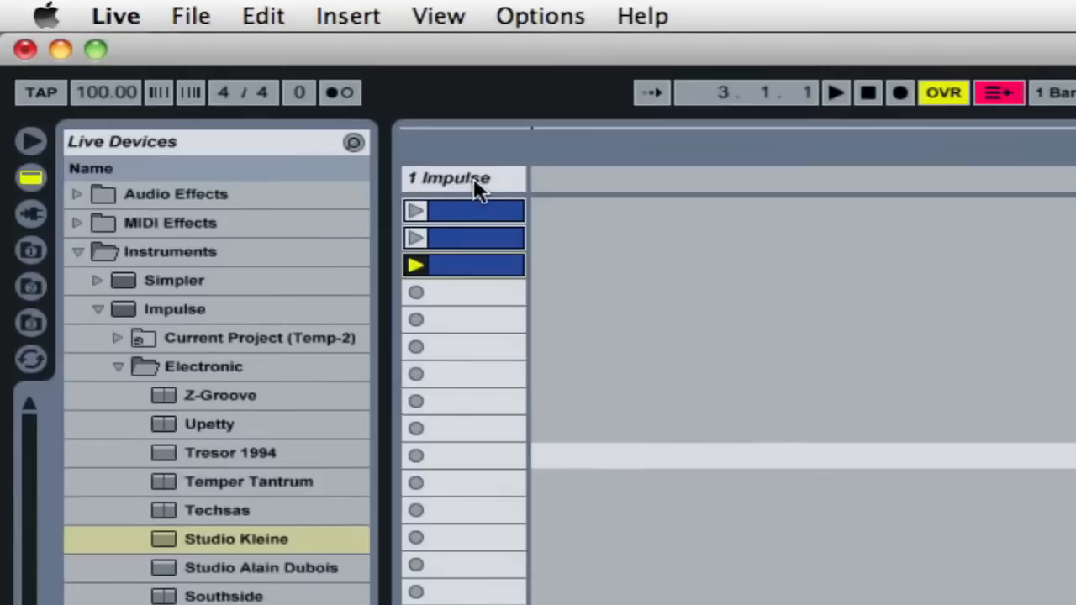
pyautogui.click(474, 181)
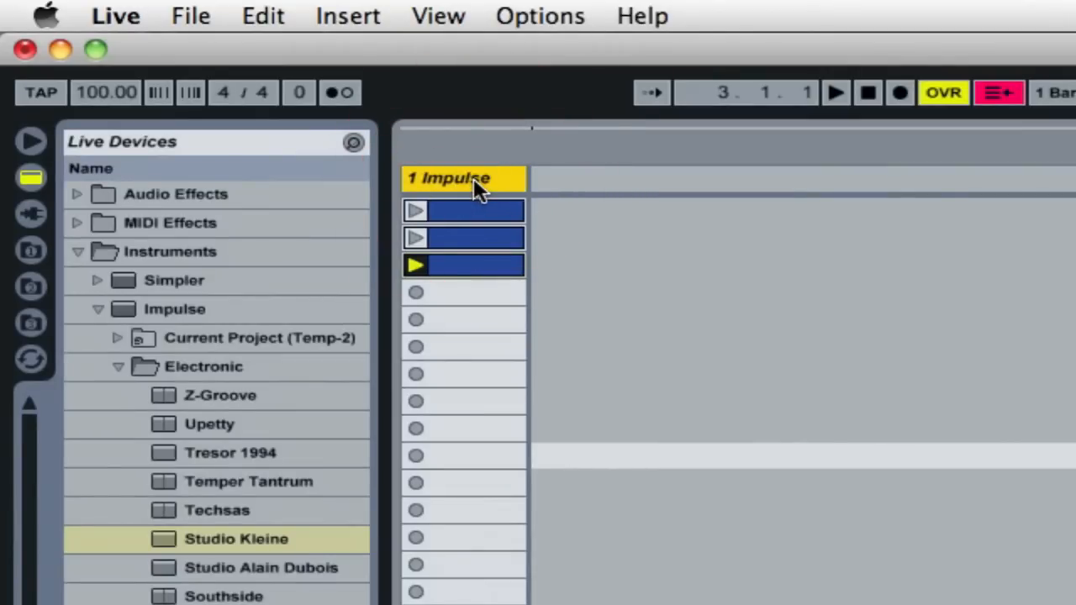
pyautogui.rightClick(473, 179)
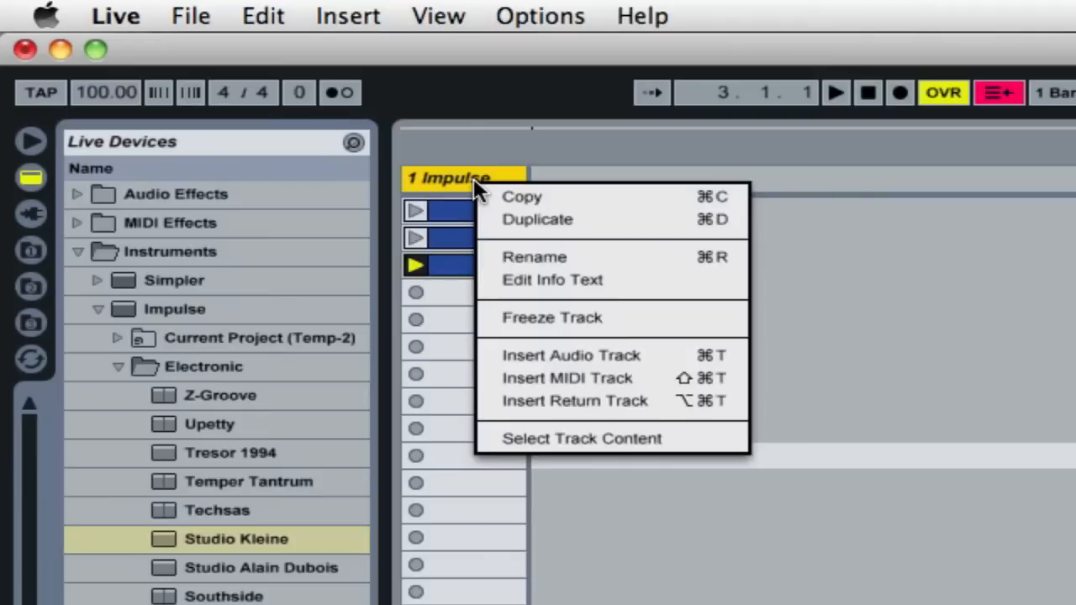
pyautogui.click(619, 220)
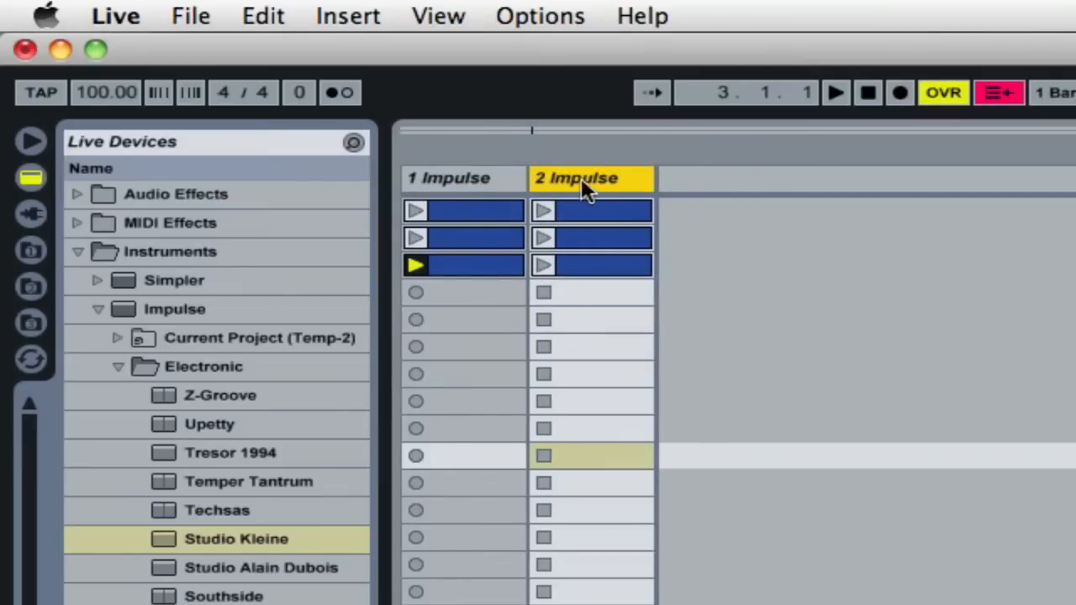
# Step: Compare the original and duplicated Impulse tracks and play the first clip of the original track
pyautogui.click(473, 179)
pyautogui.click(621, 179)
pyautogui.click(471, 176)
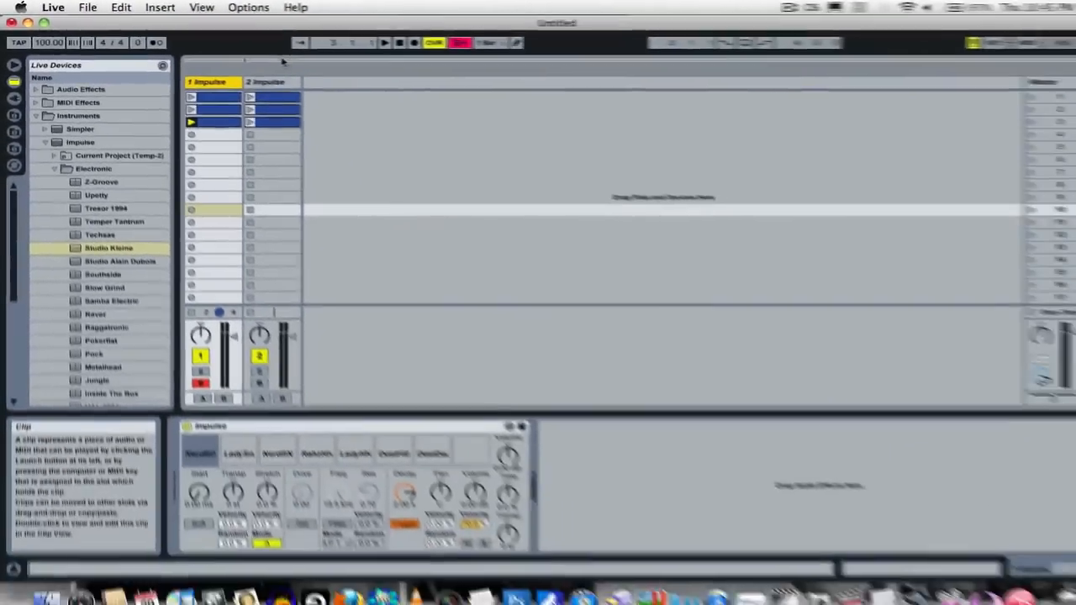
pyautogui.click(279, 84)
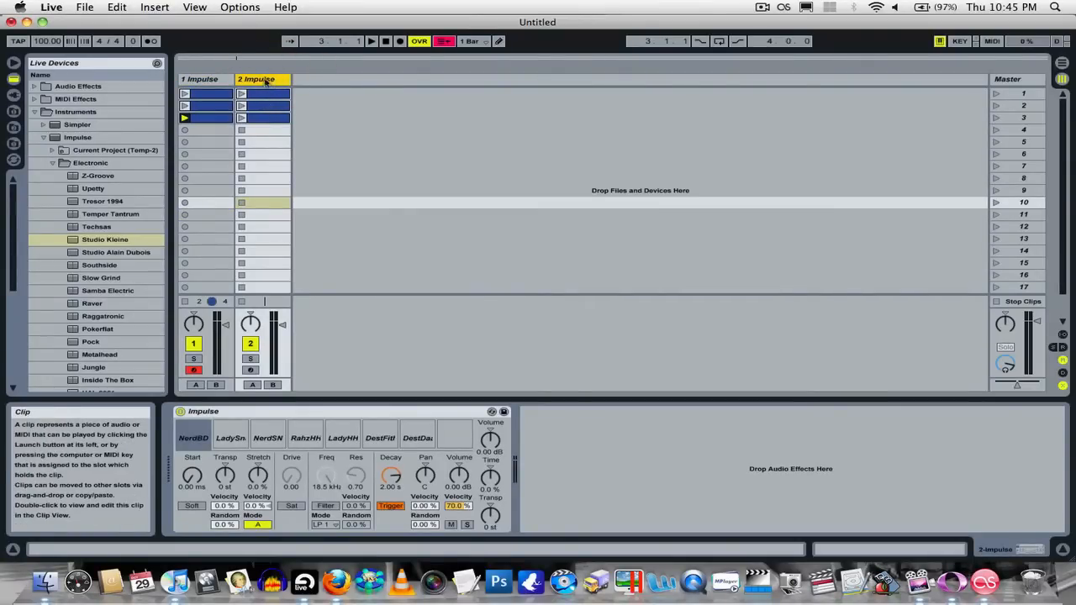
pyautogui.click(209, 95)
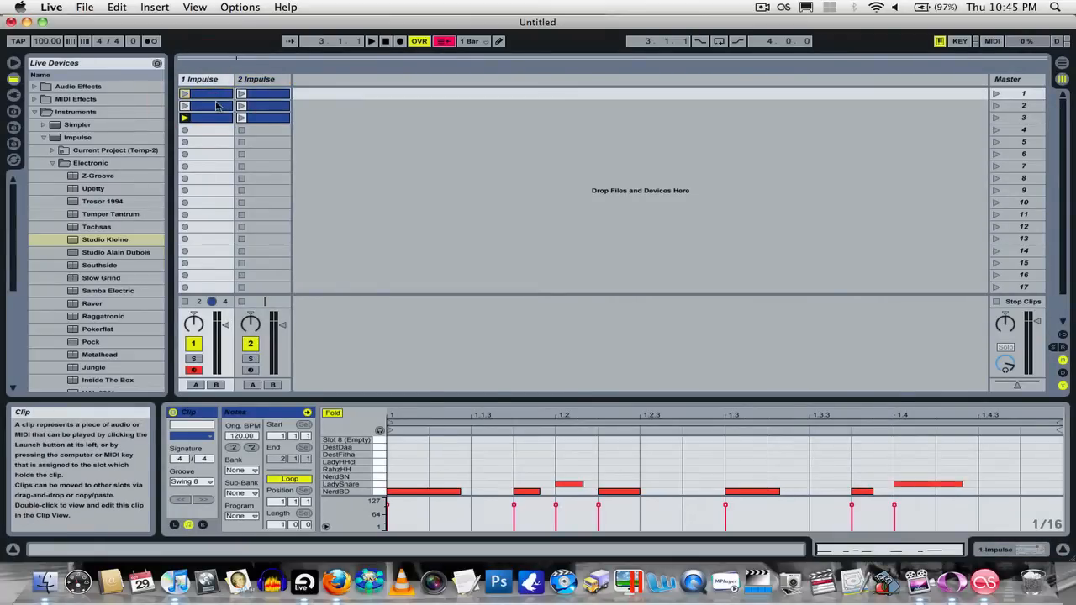
pyautogui.click(273, 79)
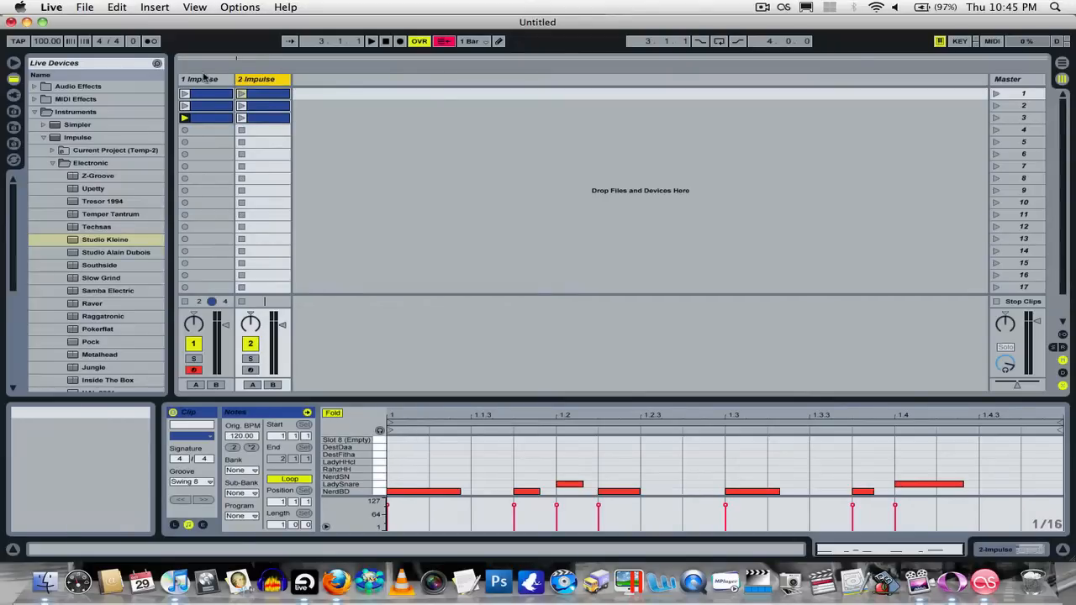
pyautogui.click(269, 81)
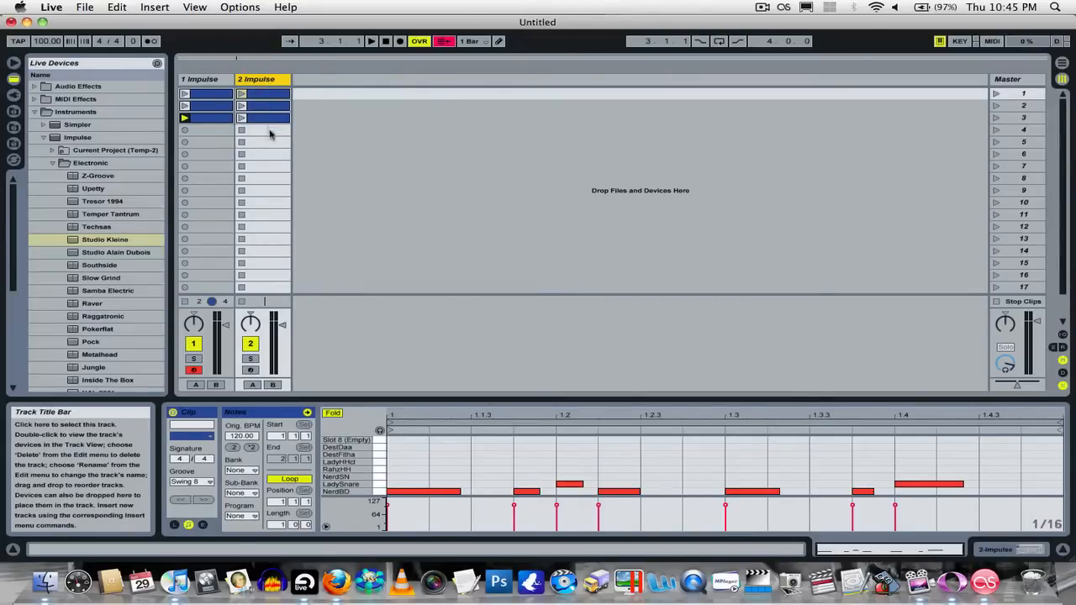
pyautogui.click(200, 80)
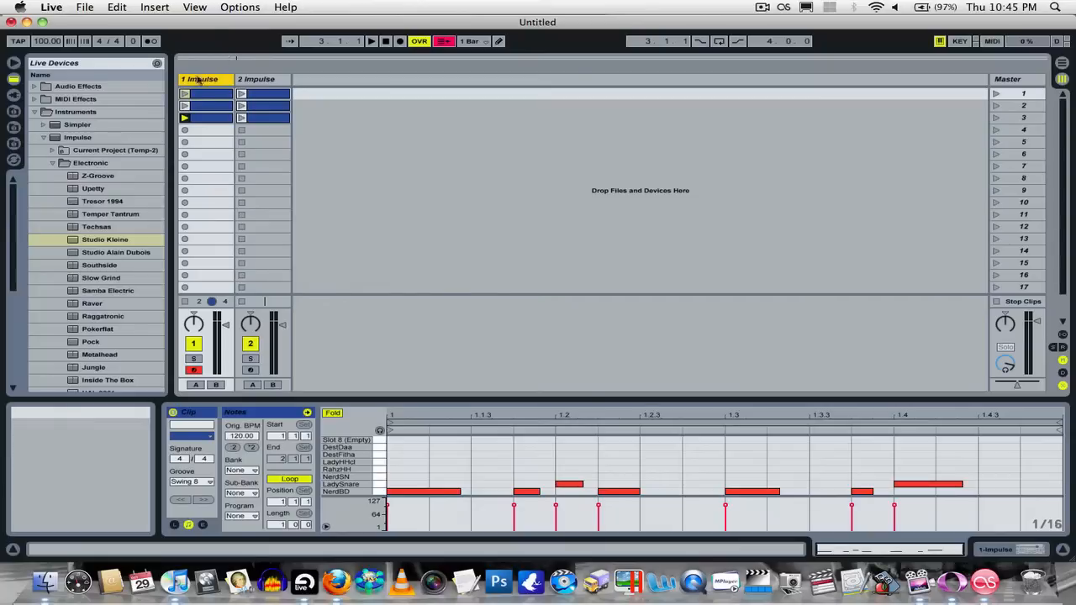
pyautogui.click(184, 94)
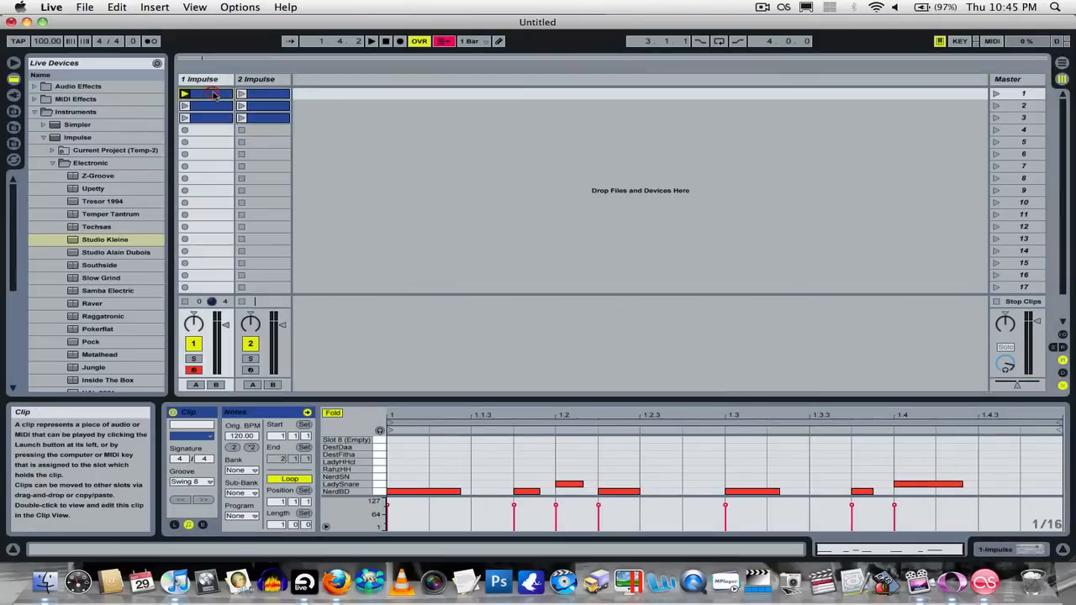
# Step: Erase all NerdBD notes from the duplicated track's first clip in Draw Mode, keeping only the snares
pyautogui.click(264, 94)
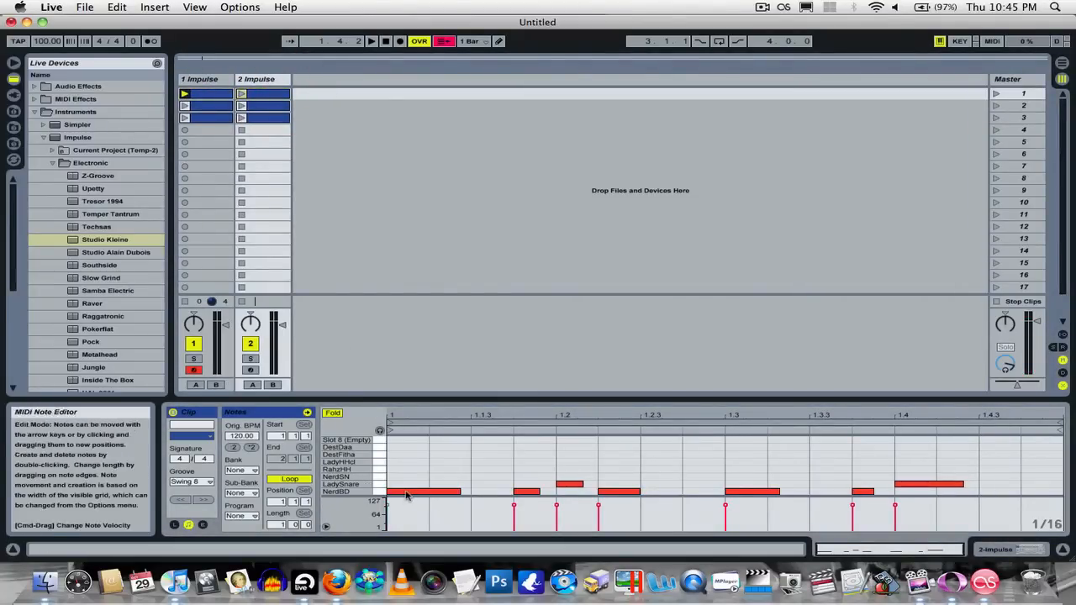
pyautogui.click(500, 44)
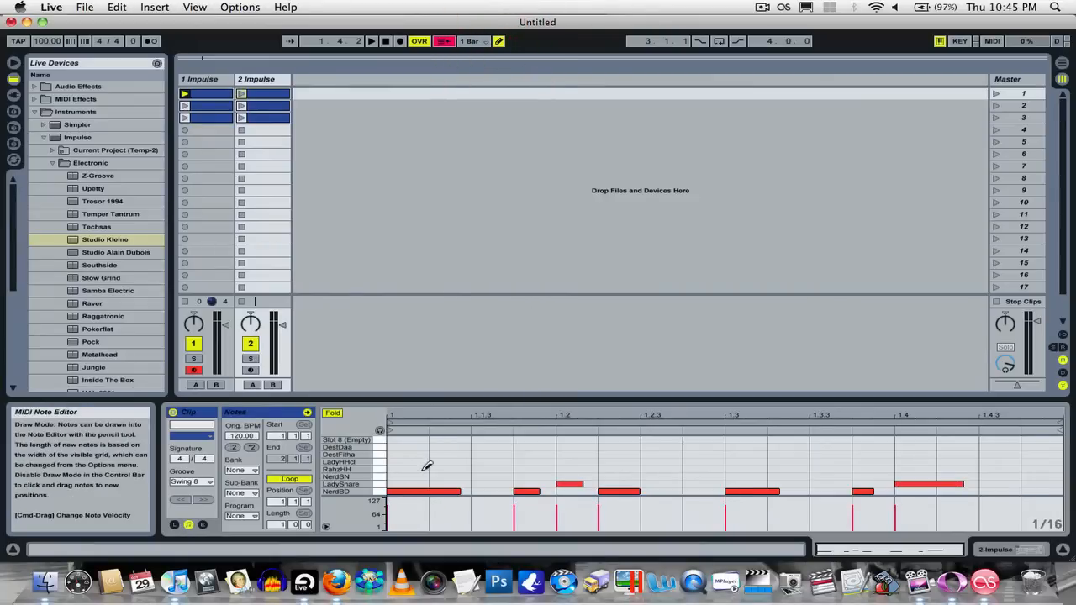
pyautogui.click(448, 491)
pyautogui.click(527, 491)
pyautogui.click(608, 491)
pyautogui.click(751, 491)
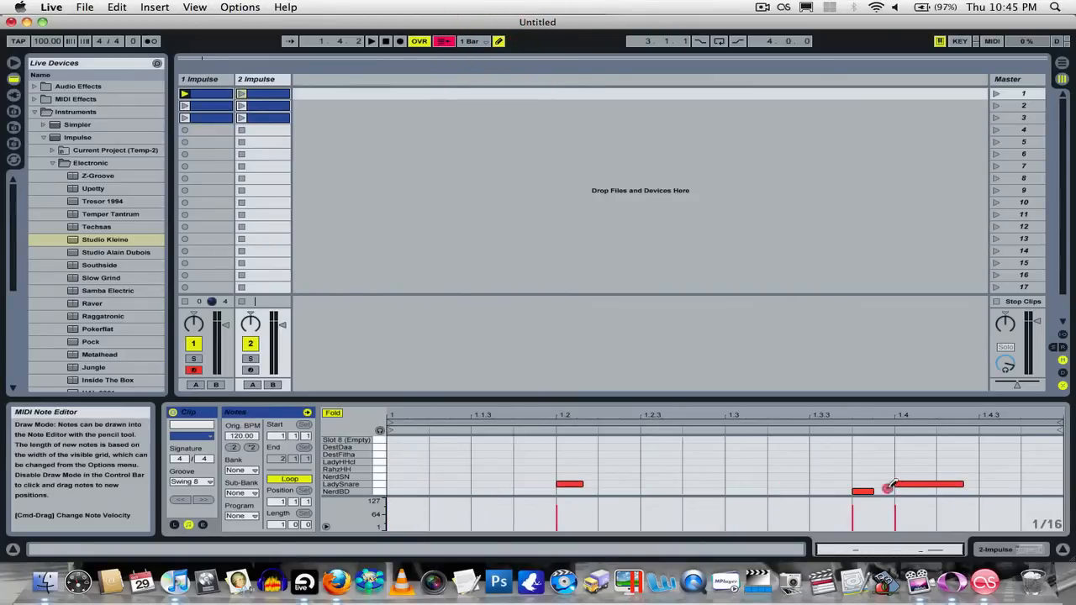
pyautogui.click(862, 491)
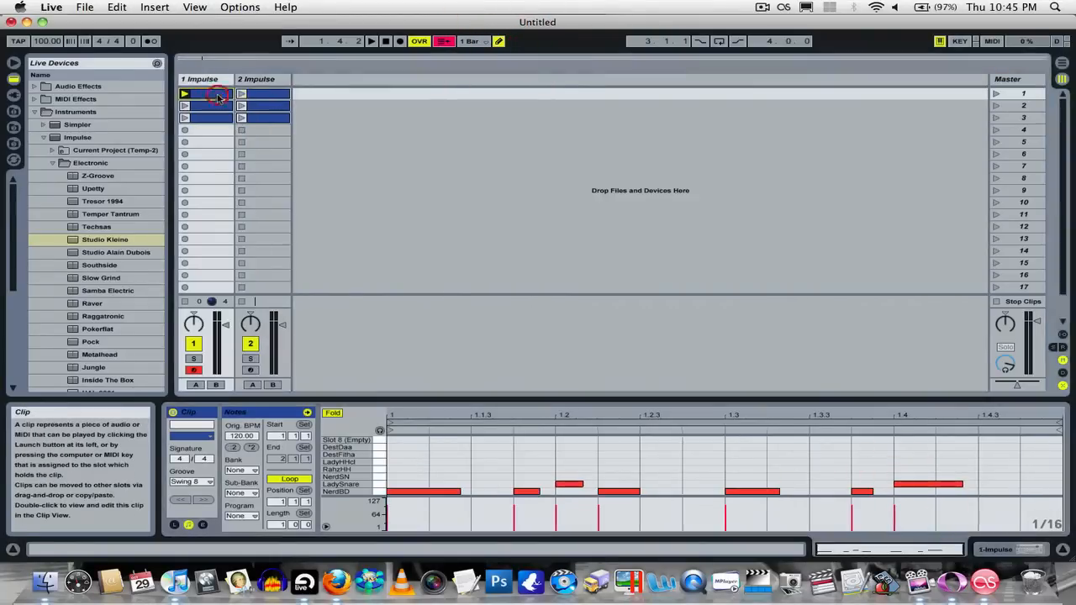
# Step: Erase both LadySnare notes from the original track's first clip and play the kick-only pattern
pyautogui.click(210, 107)
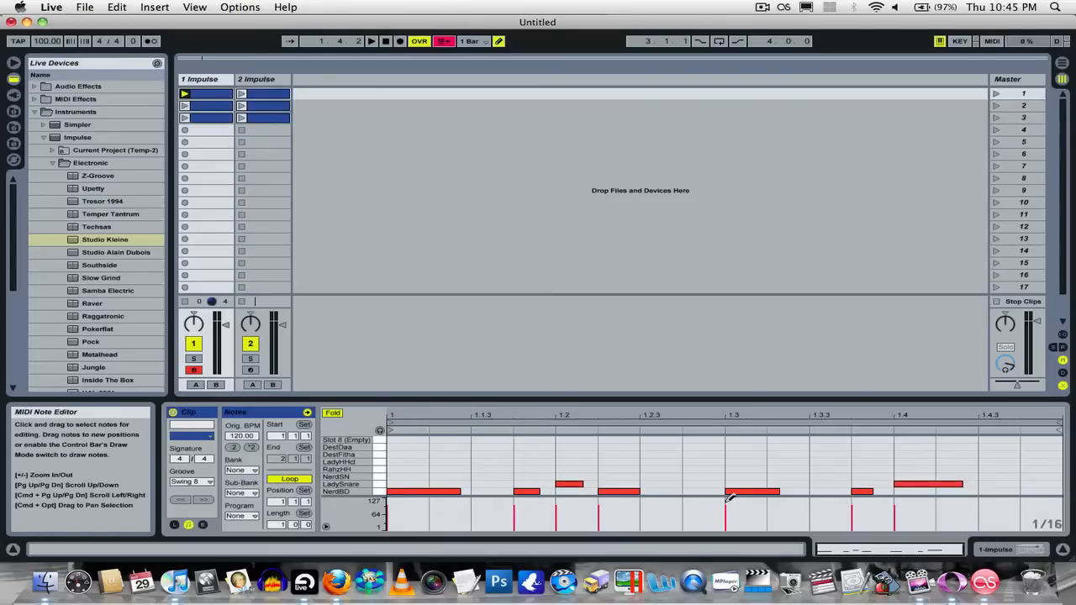
pyautogui.click(184, 94)
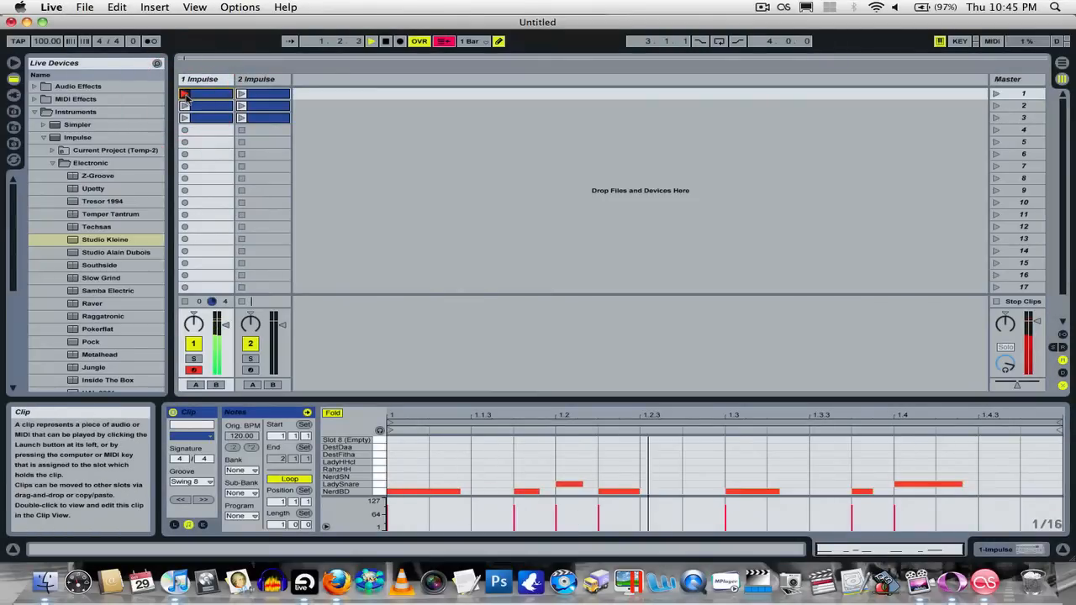
pyautogui.click(573, 484)
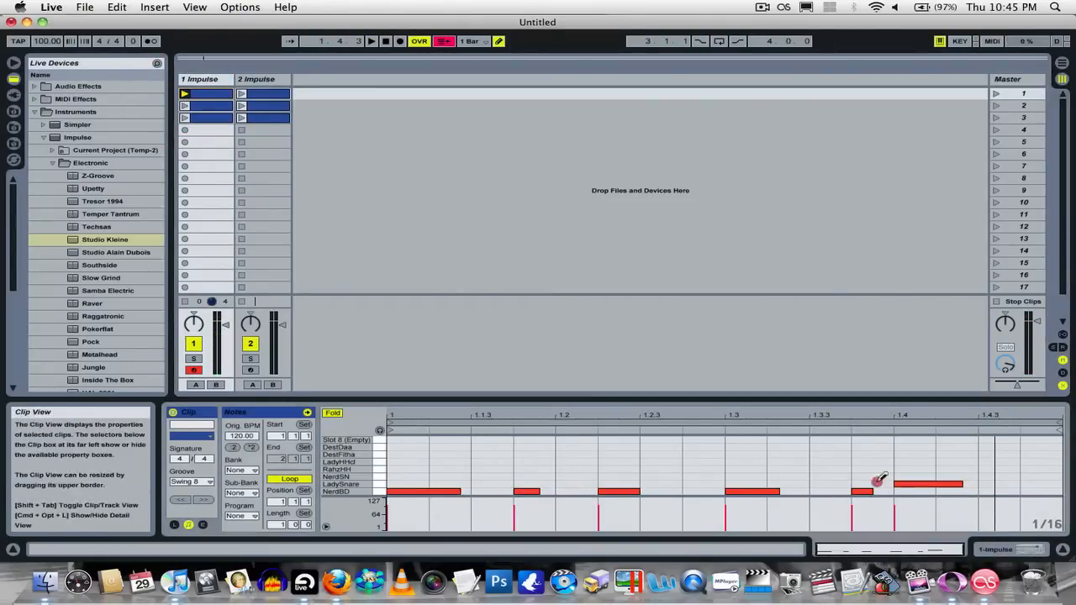
pyautogui.click(903, 483)
pyautogui.click(185, 94)
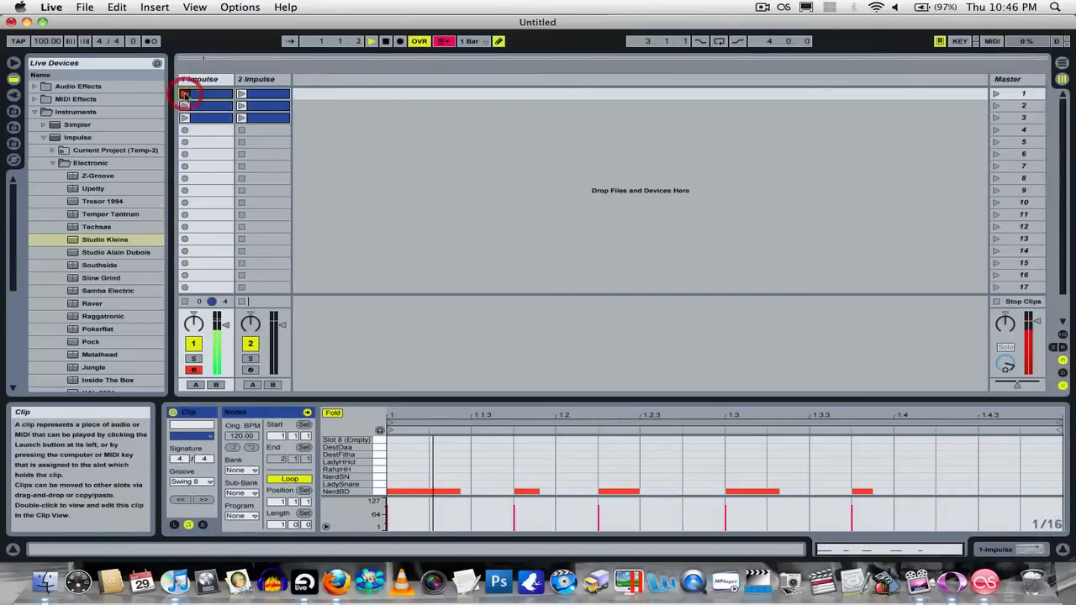
pyautogui.press('space')
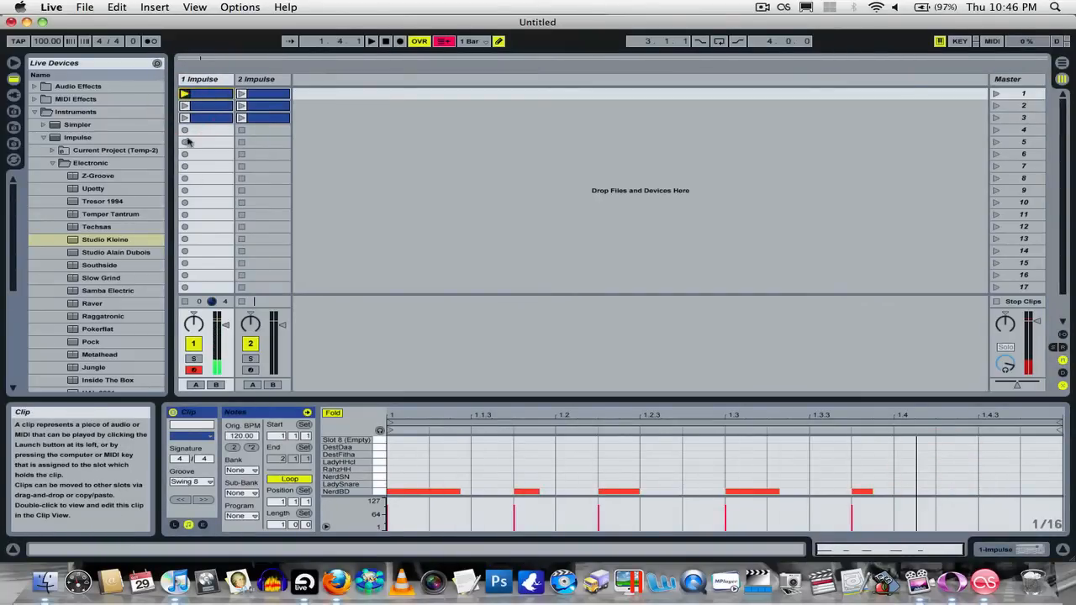
# Step: Play the duplicated track's snare clip in solo, unsolo it to hear both tracks together, and compare their first clips
pyautogui.click(249, 358)
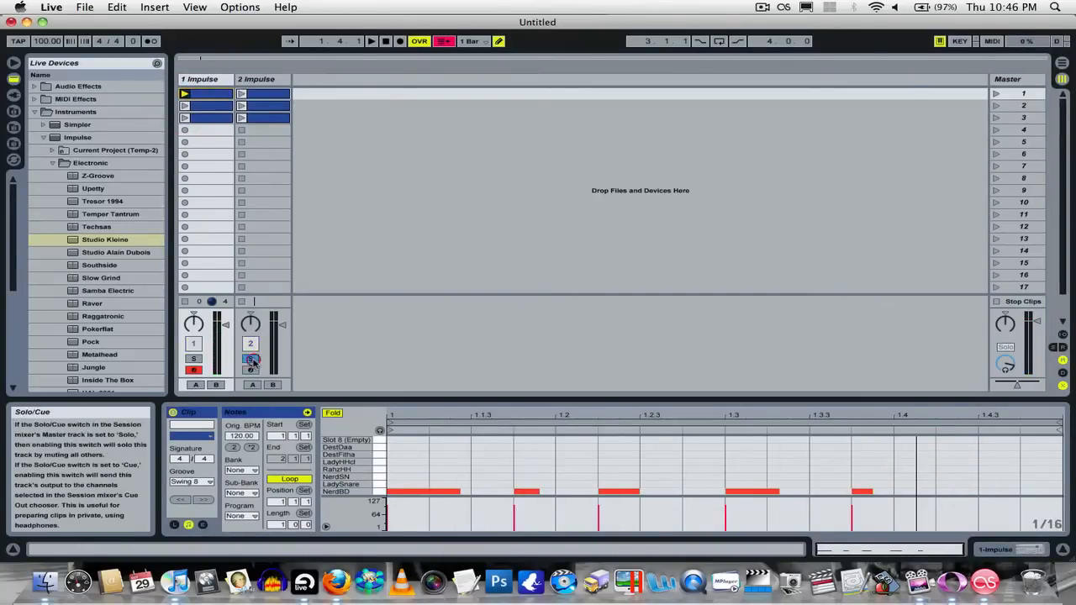
pyautogui.click(241, 94)
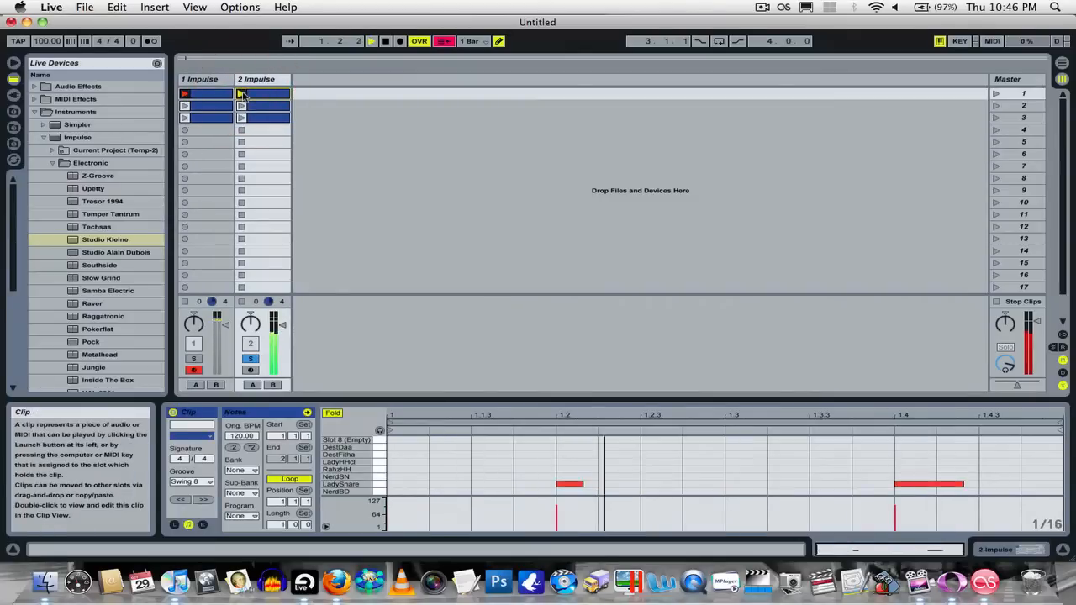
pyautogui.click(252, 359)
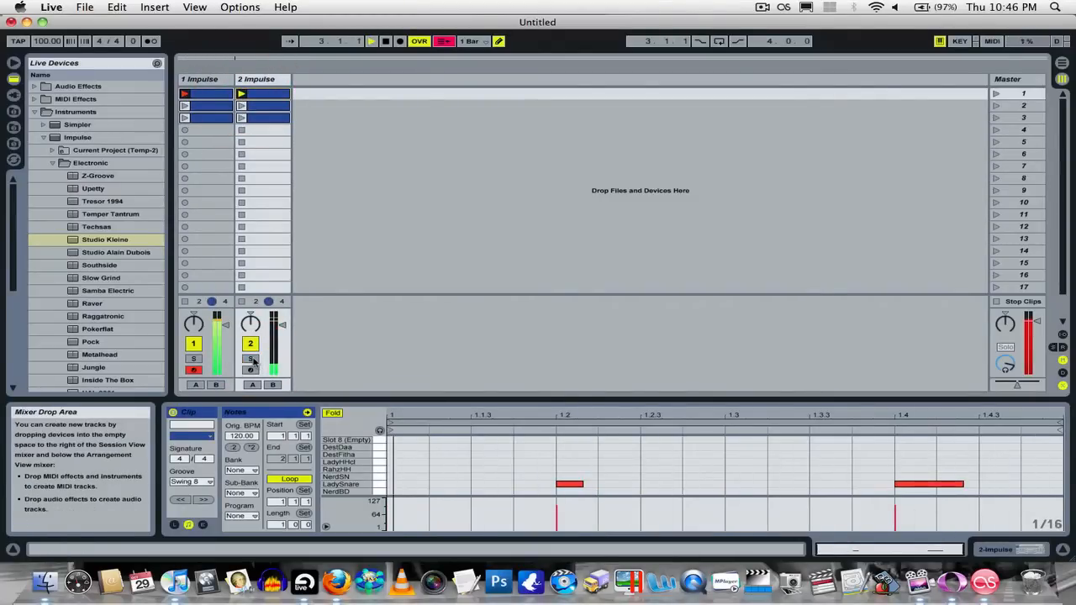
pyautogui.click(210, 95)
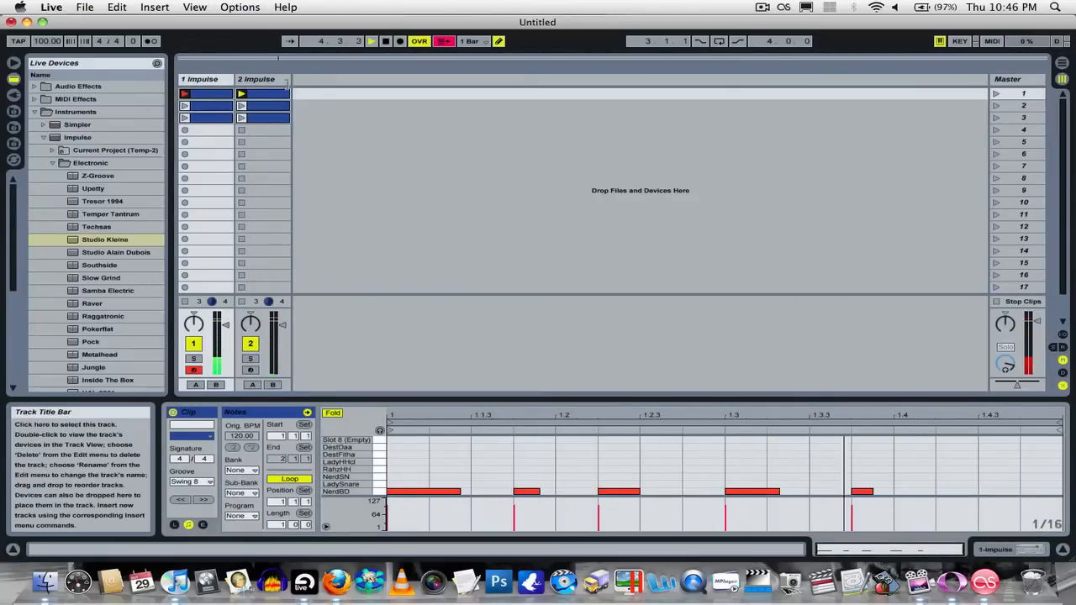
pyautogui.click(257, 94)
pyautogui.click(216, 95)
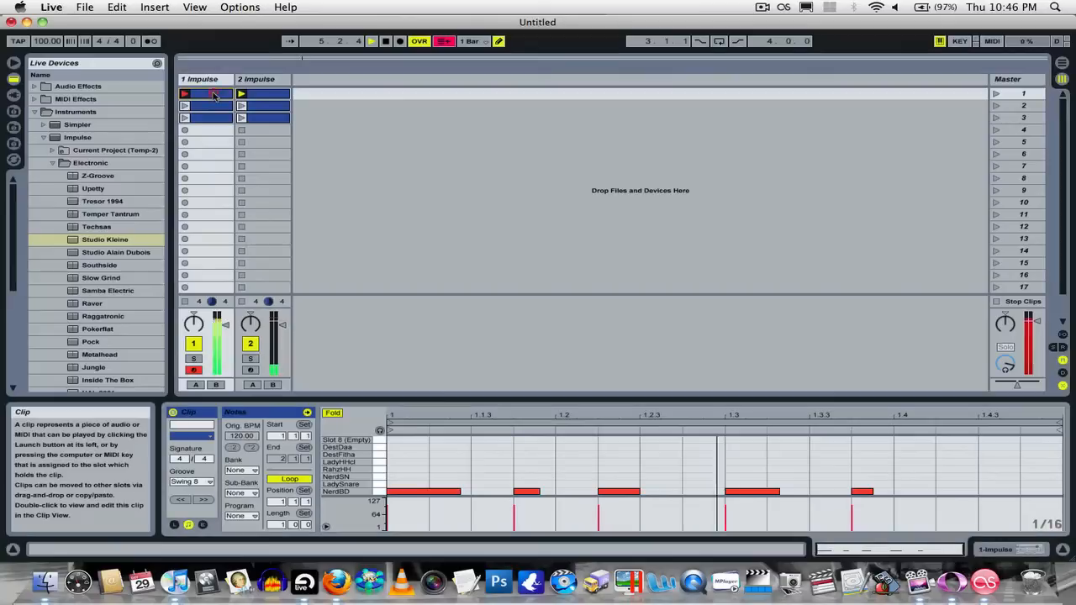
# Step: Select the duplicated track, collapse Instruments in the Live Devices browser, and expand Audio Effects
pyautogui.click(272, 81)
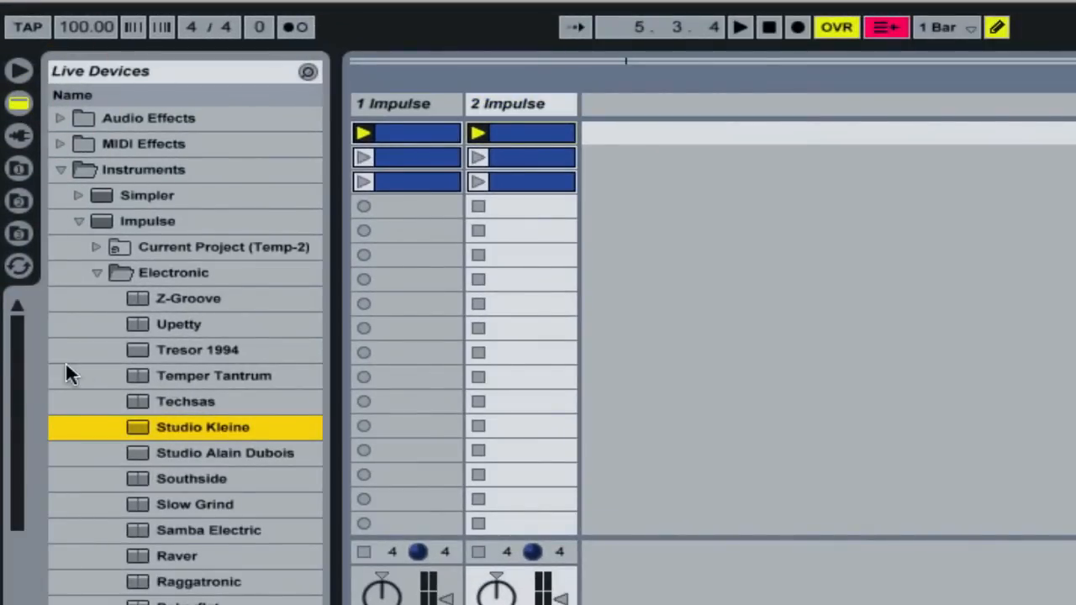
pyautogui.moveTo(20, 390); pyautogui.dragTo(2, 352)
pyautogui.click(62, 168)
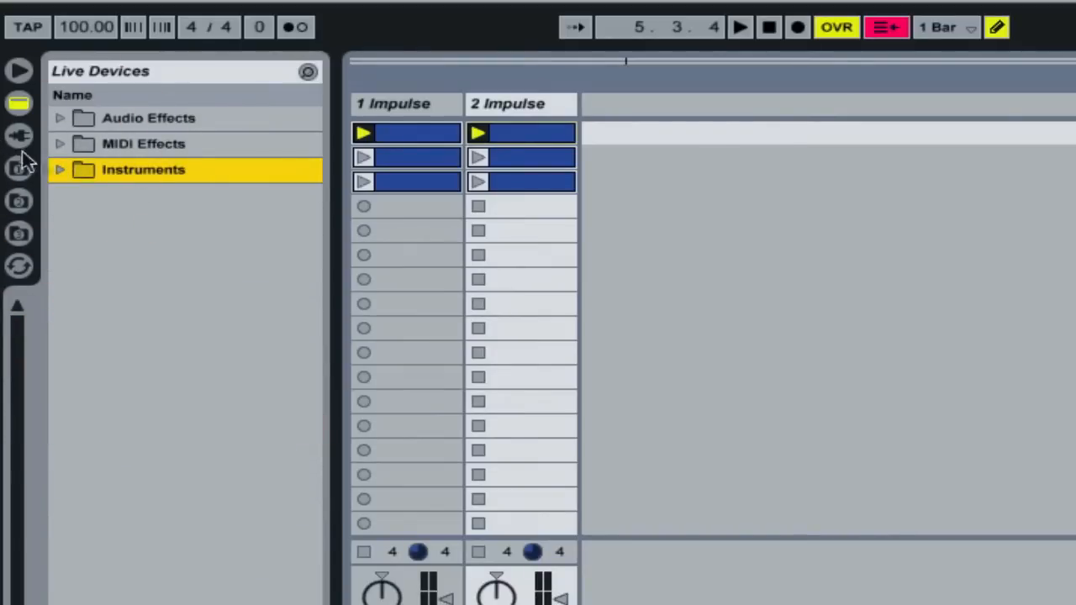
pyautogui.click(61, 119)
pyautogui.scroll(-1, 172, 277)
pyautogui.scroll(1, 203, 290)
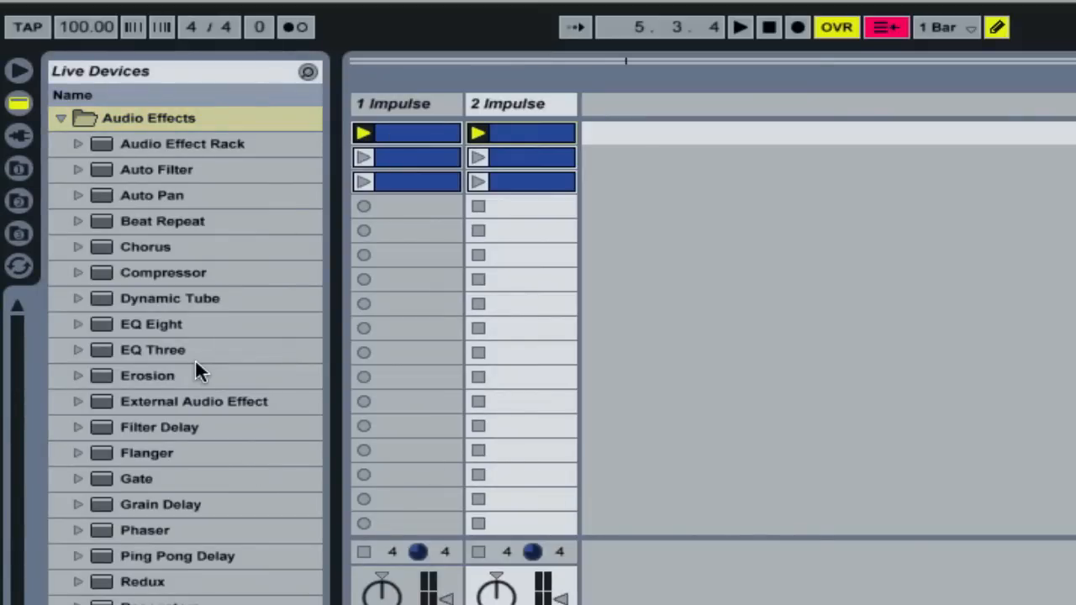
# Step: Add a Filter Delay after Impulse on the duplicated track and display that track's first clip
pyautogui.click(162, 427)
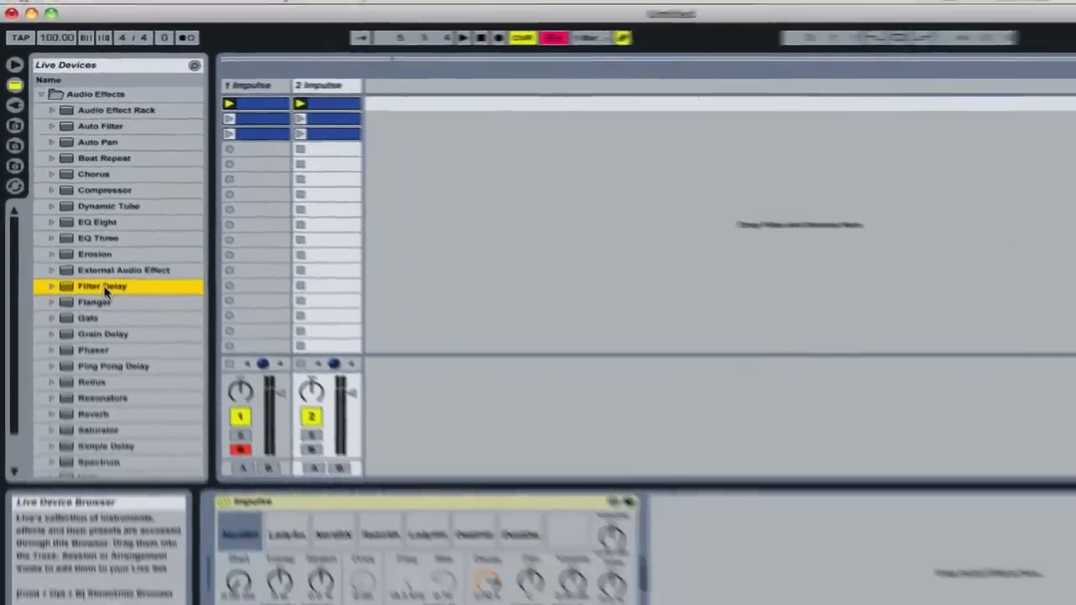
pyautogui.moveTo(161, 427); pyautogui.dragTo(521, 479)
pyautogui.moveTo(263, 265); pyautogui.dragTo(704, 461)
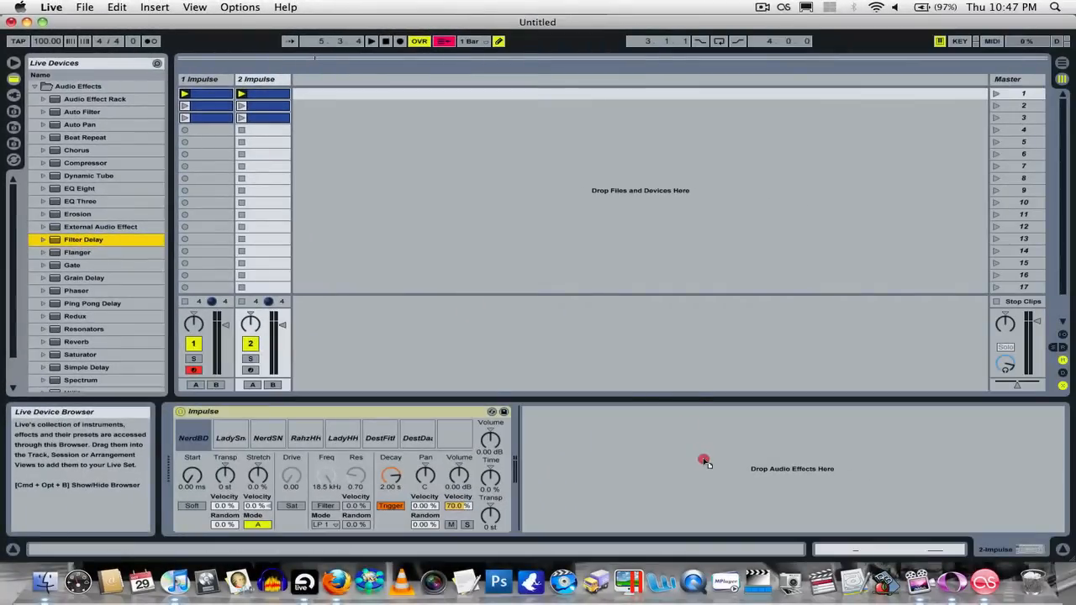
pyautogui.click(197, 80)
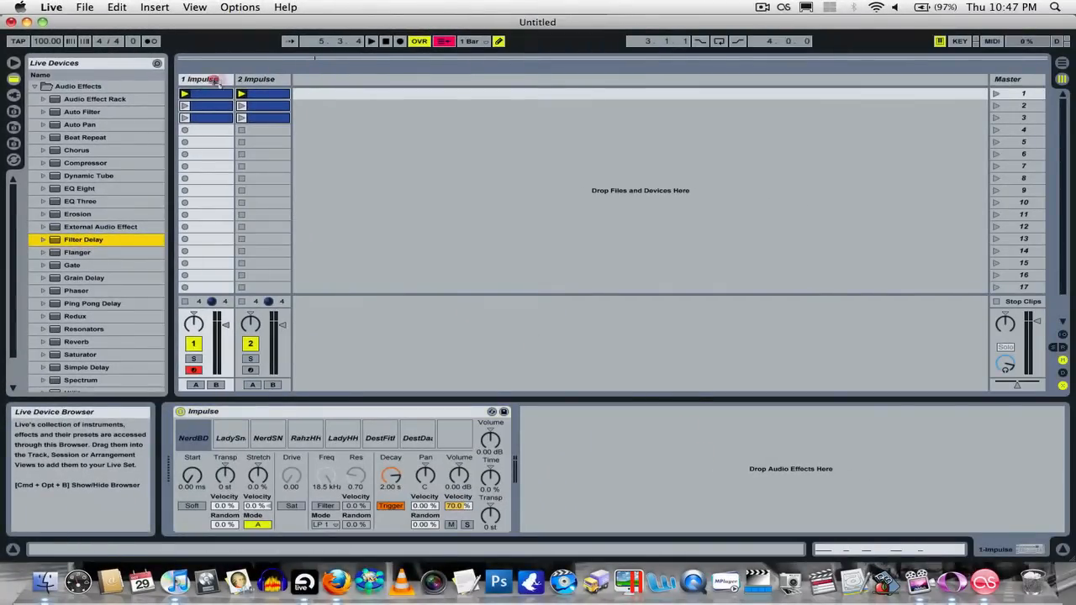
pyautogui.click(271, 80)
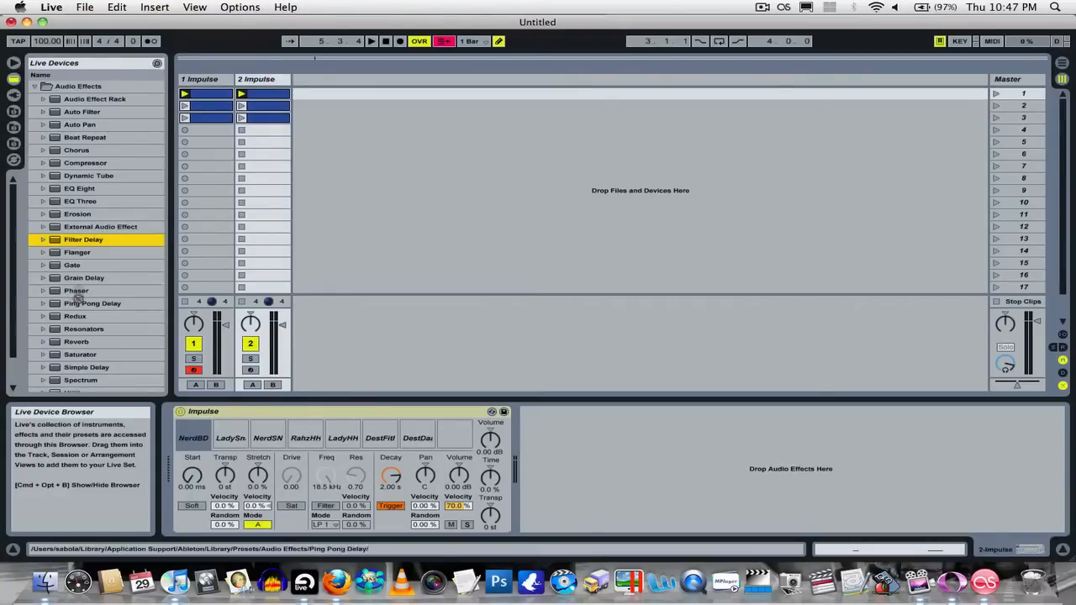
pyautogui.moveTo(83, 244); pyautogui.dragTo(723, 510)
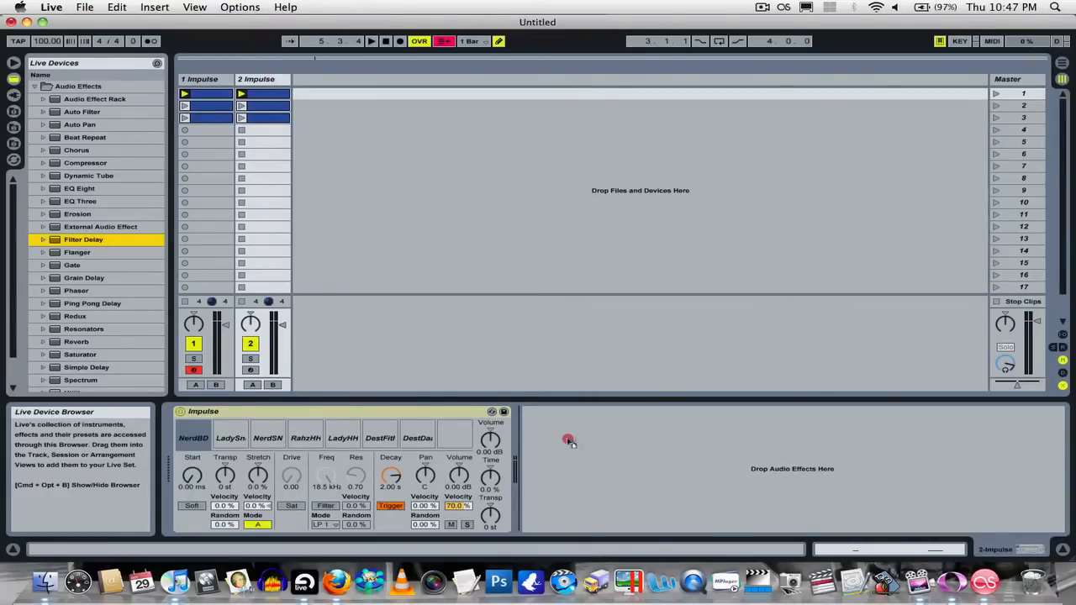
pyautogui.moveTo(600, 458); pyautogui.dragTo(637, 479)
pyautogui.click(271, 80)
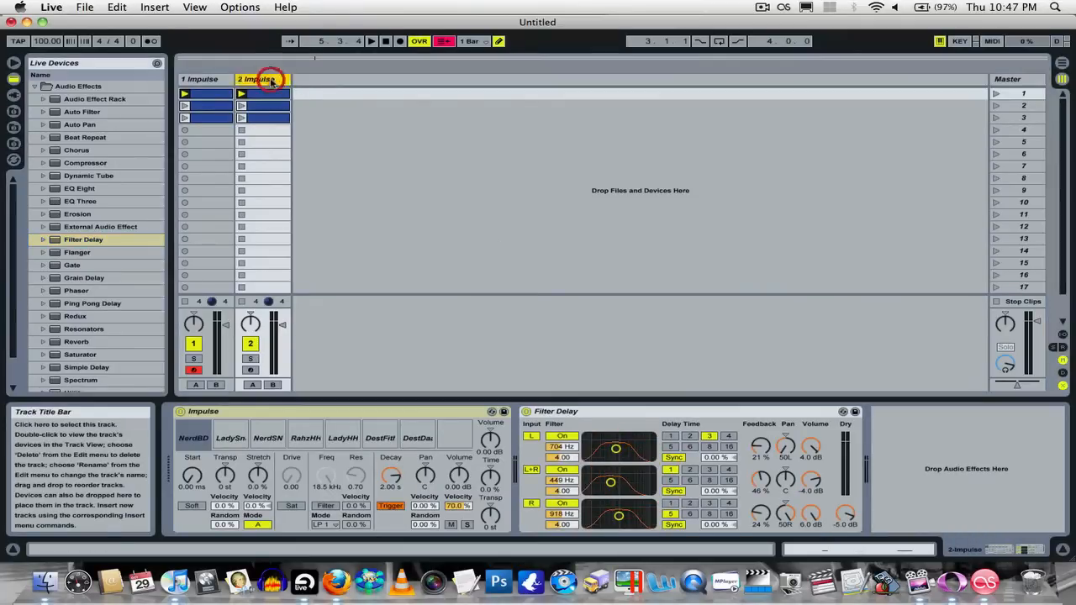
pyautogui.click(270, 94)
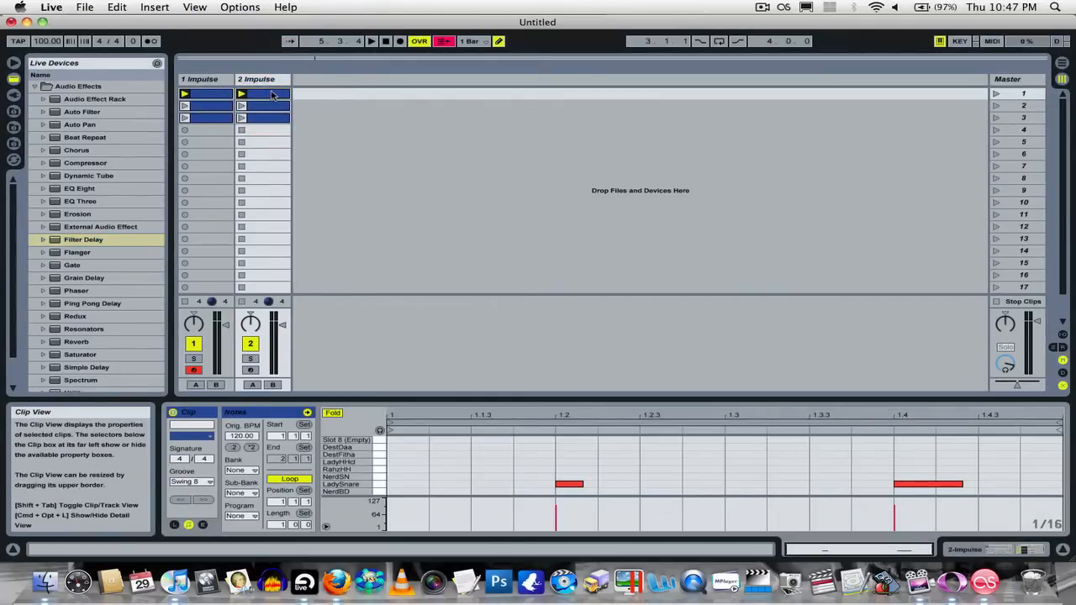
# Step: Play both clips and set the Filter Delay's L volume to -5.1 dB, L+R volume to -5.4 dB and dry level to 0.0 dB
pyautogui.click(974, 550)
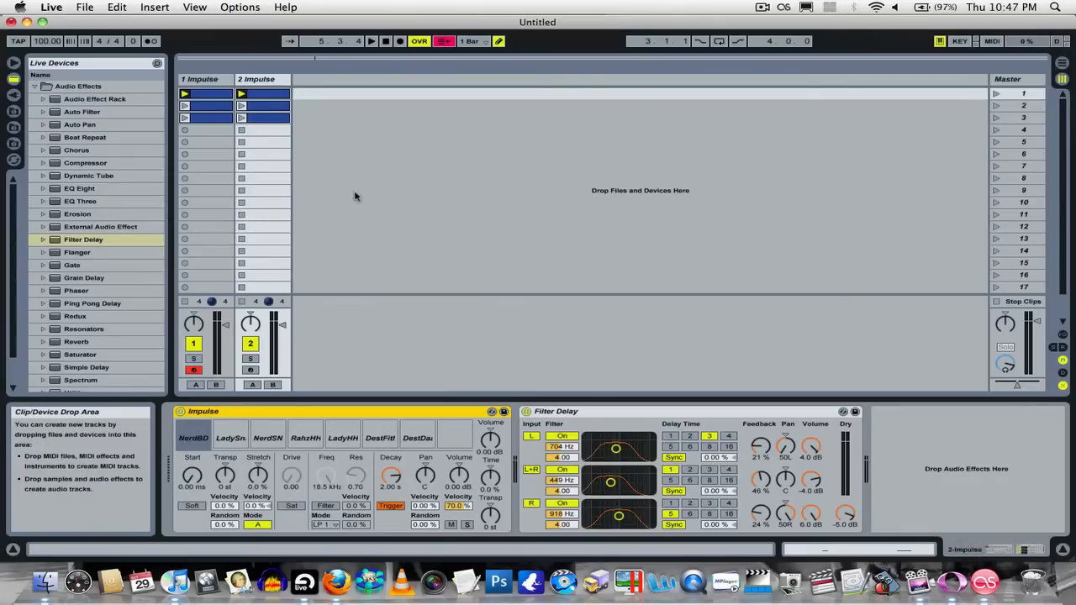
pyautogui.press('space')
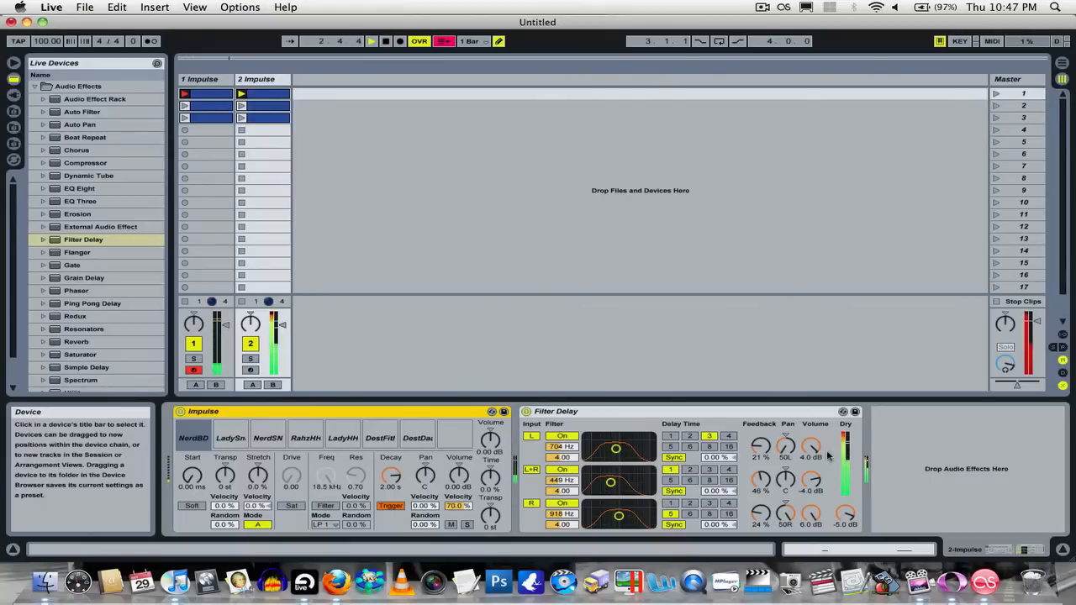
pyautogui.moveTo(815, 450); pyautogui.dragTo(845, 494)
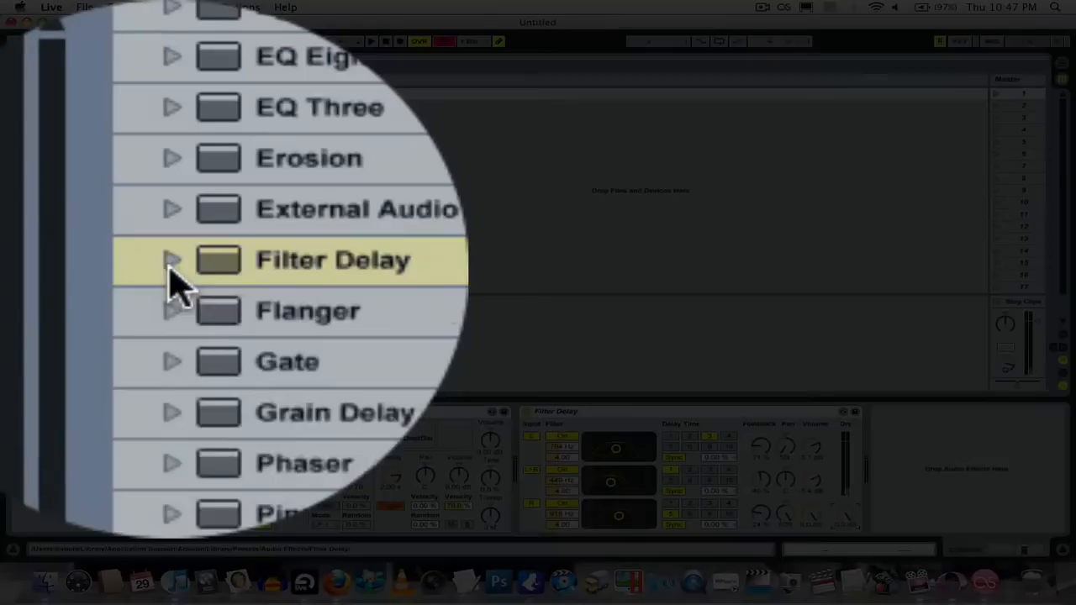
# Step: Expand the Filter Delay presets, load Moving 3-5-6 onto the duplicated track's Filter Delay, and play the clips
pyautogui.click(43, 241)
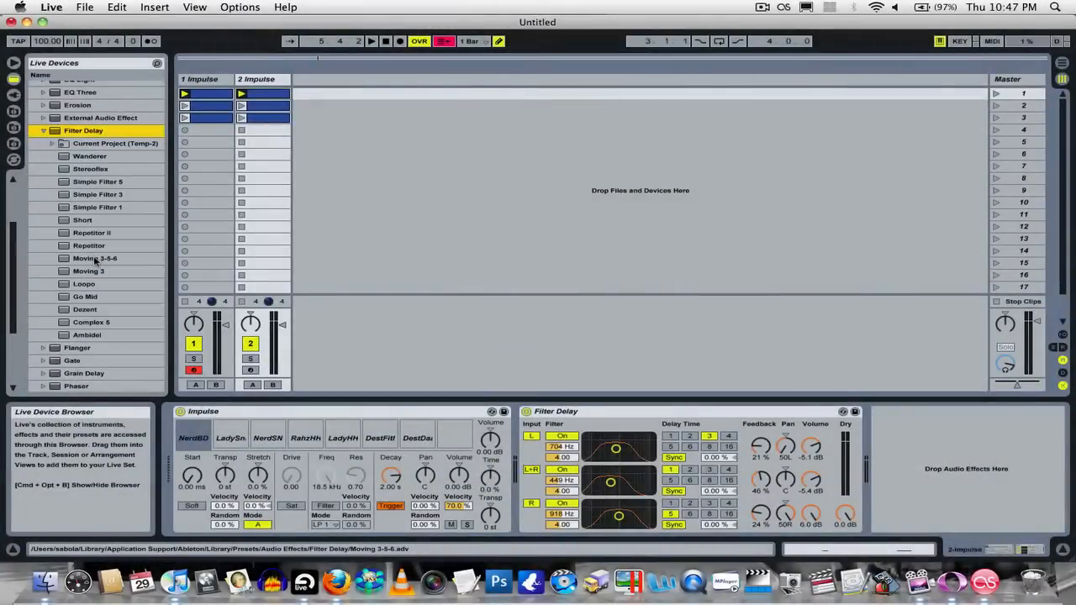
pyautogui.click(95, 260)
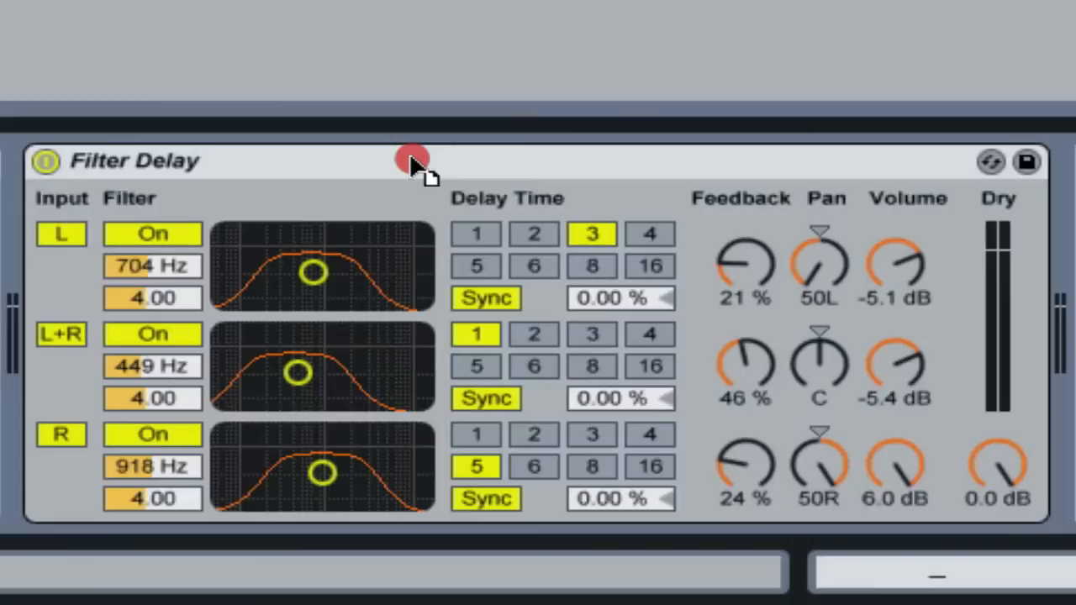
pyautogui.moveTo(411, 156); pyautogui.dragTo(410, 155)
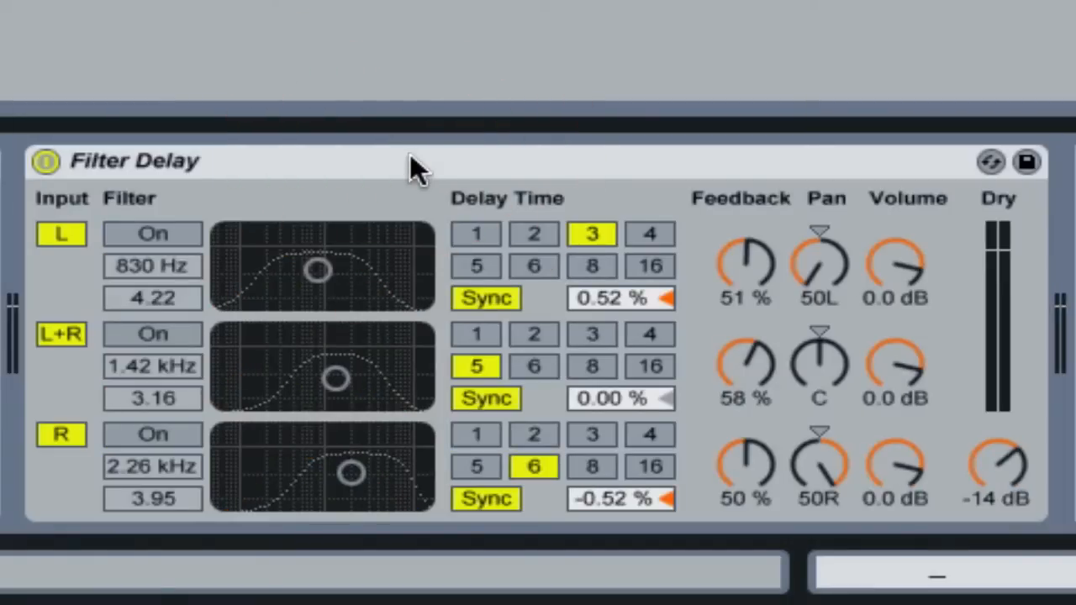
pyautogui.press('space')
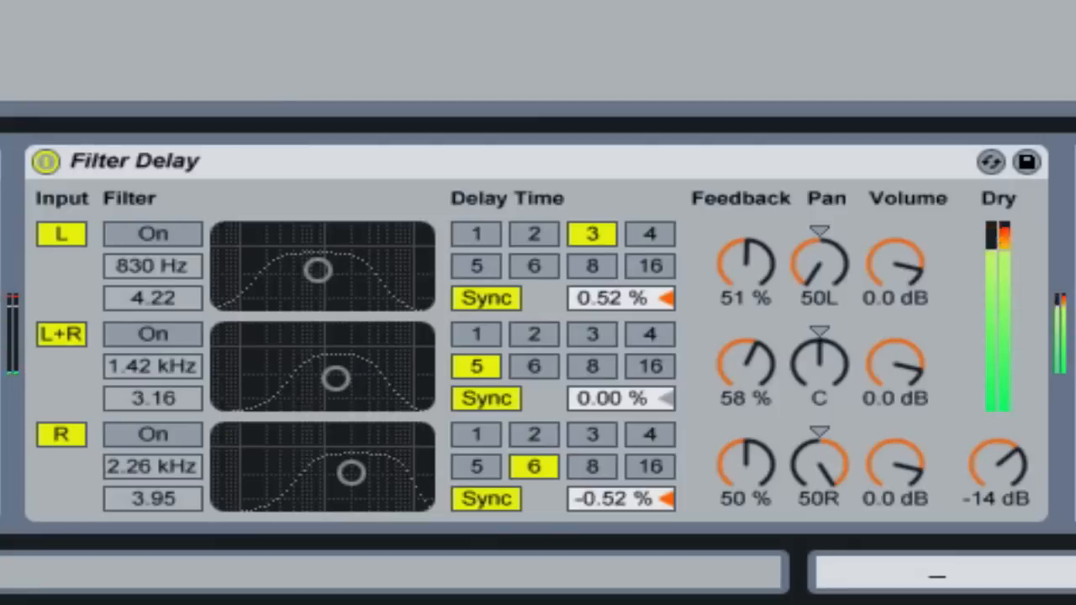
# Step: Audition the Filter Delay presets Short, Stereoflex and Go Mid on the snare, and reload Moving 3-5-6
pyautogui.moveTo(1, 269)
pyautogui.mouseDown()
pyautogui.moveTo(260, 299)
pyautogui.moveTo(394, 178)
pyautogui.mouseUp()
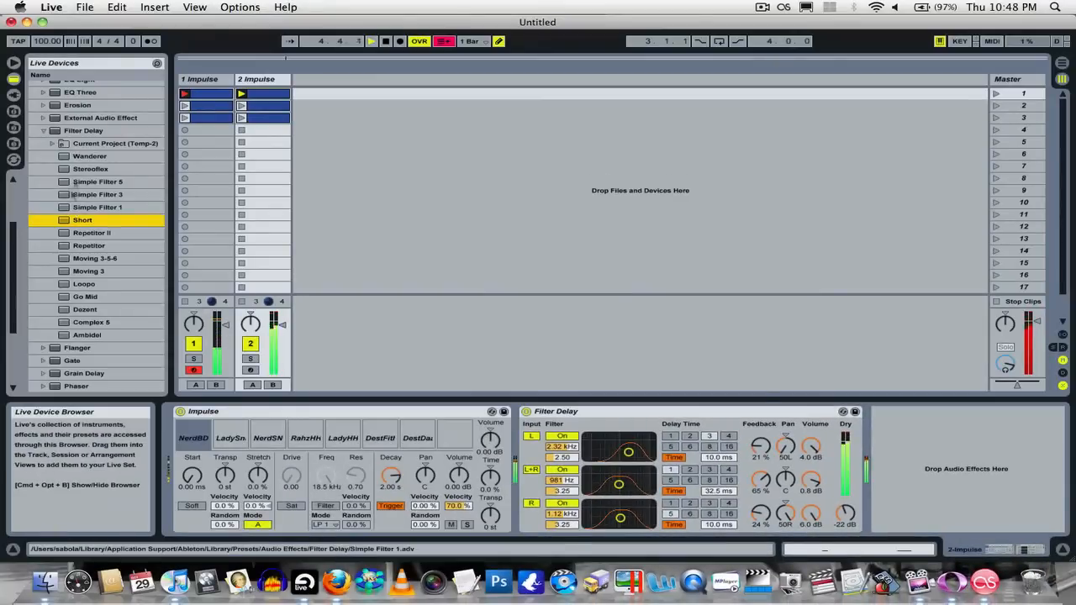
pyautogui.moveTo(87, 169); pyautogui.dragTo(636, 420)
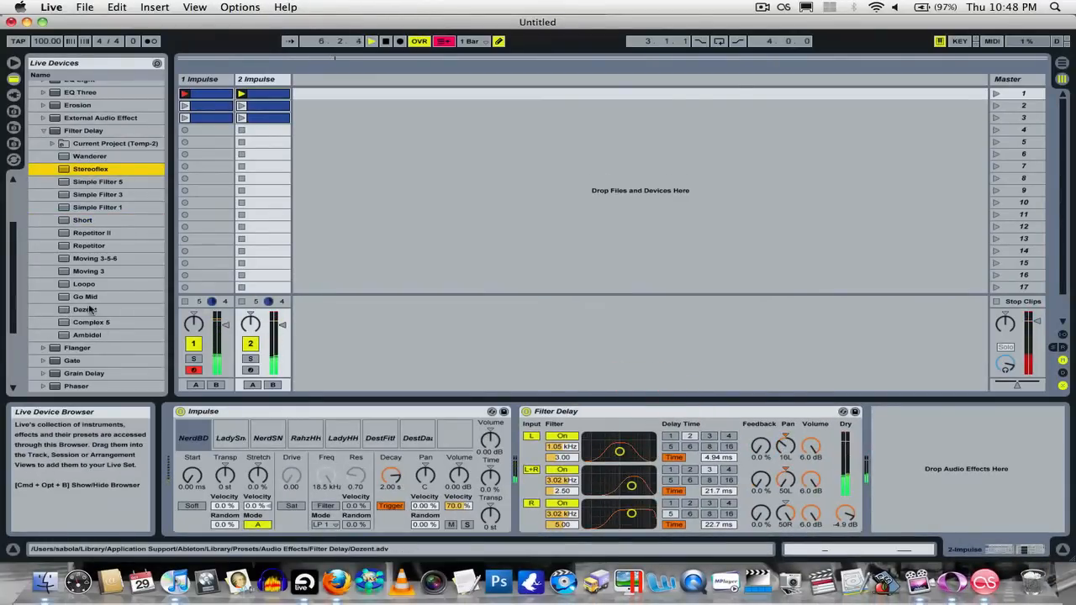
pyautogui.moveTo(84, 296); pyautogui.dragTo(682, 425)
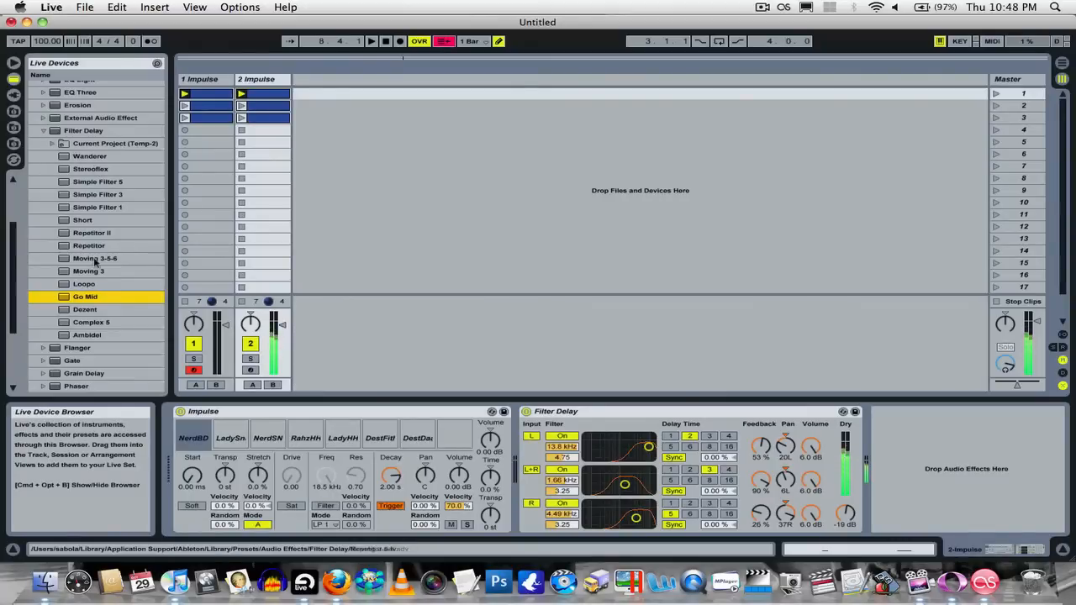
pyautogui.moveTo(90, 262); pyautogui.dragTo(631, 426)
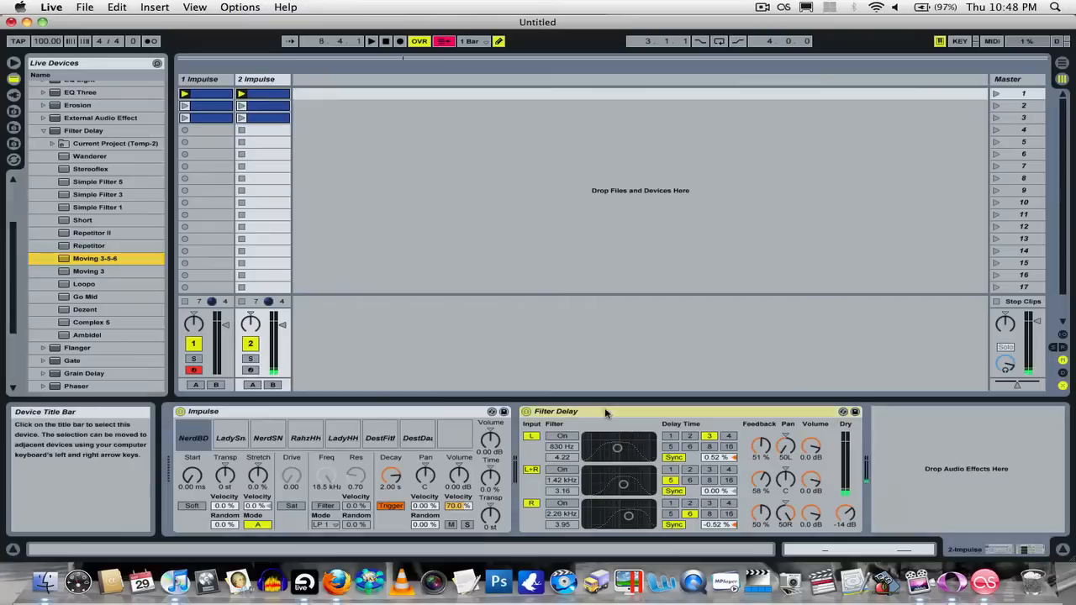
# Step: Delete the Filter Delay from the duplicated track and add a Reverb after Impulse
pyautogui.click(605, 412)
pyautogui.press('Delete')
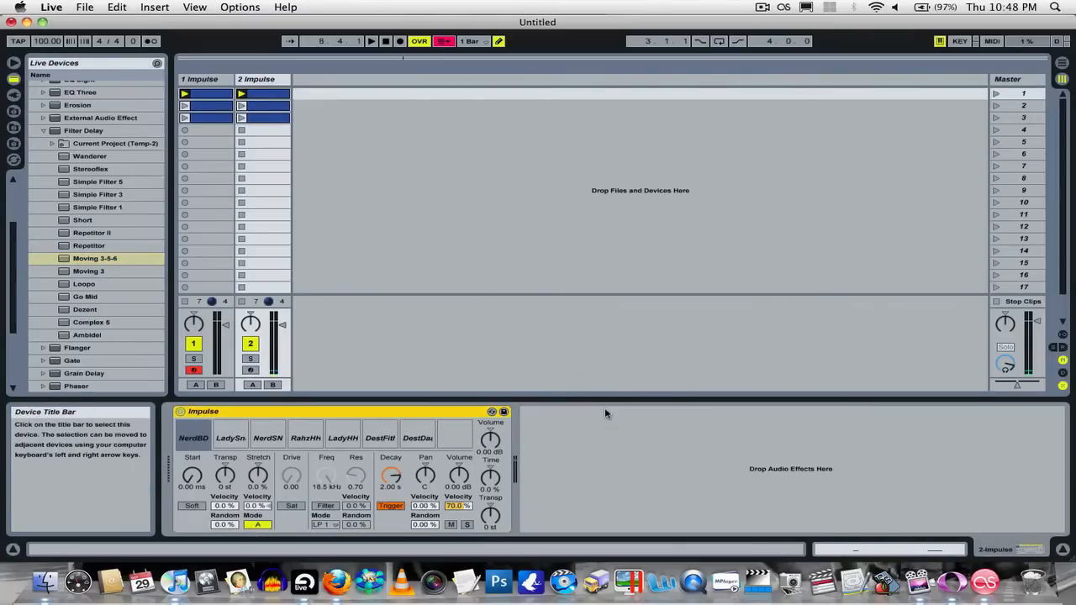
pyautogui.click(40, 132)
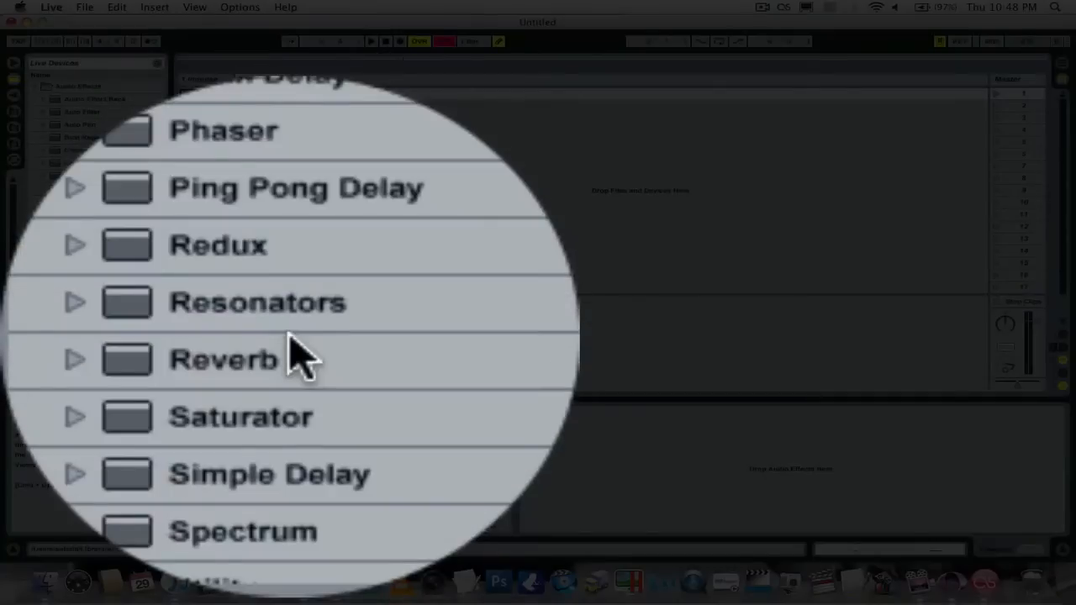
pyautogui.moveTo(69, 342); pyautogui.dragTo(706, 452)
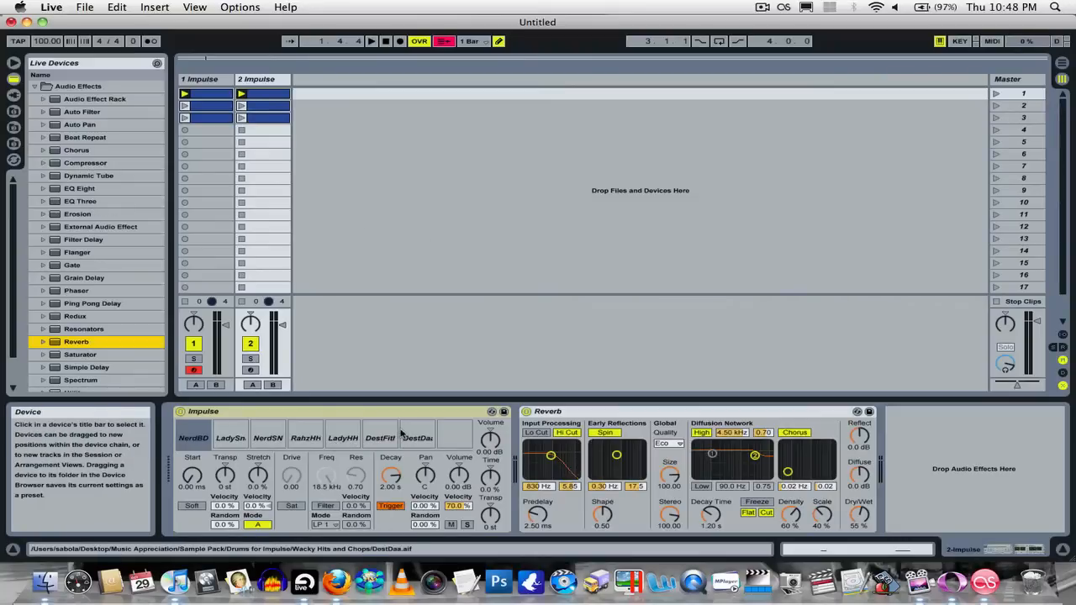
# Step: Bypass the Reverb to hear the dry snare during playback, and re-enable it to compare
pyautogui.click(633, 414)
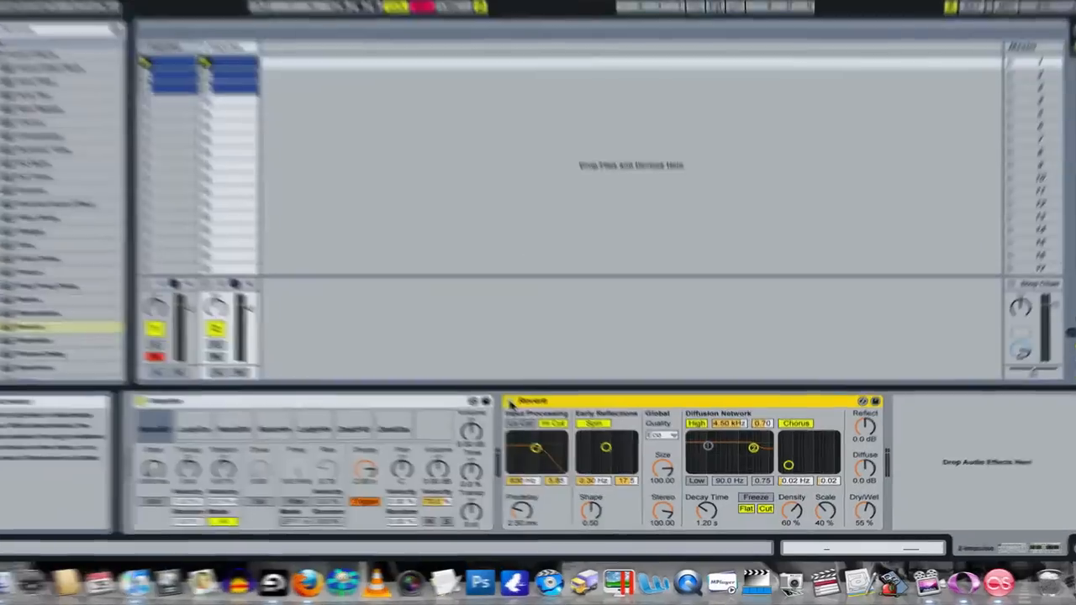
pyautogui.click(511, 402)
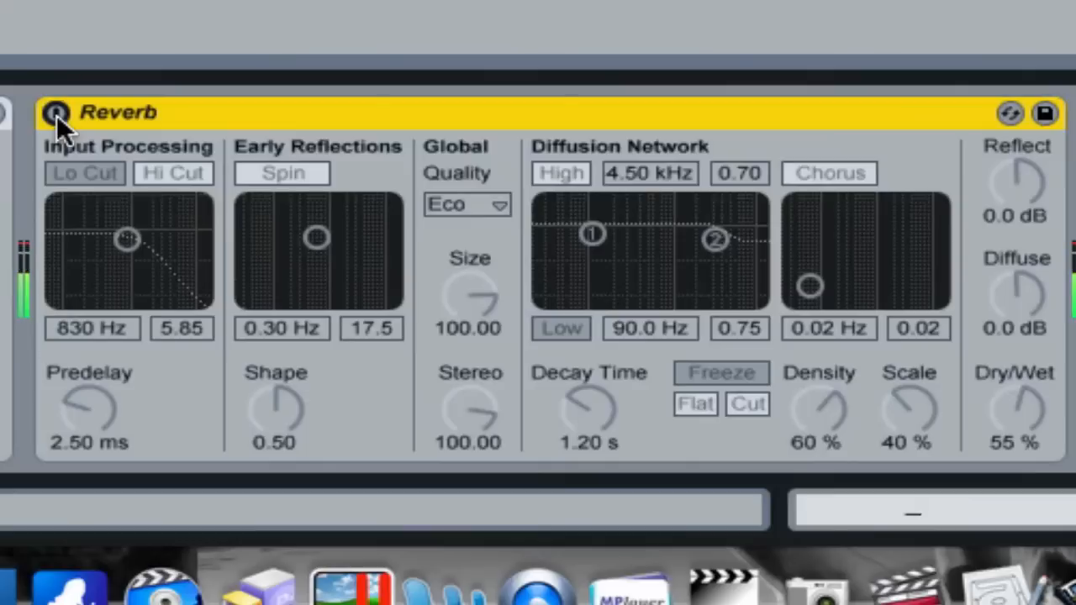
pyautogui.click(56, 114)
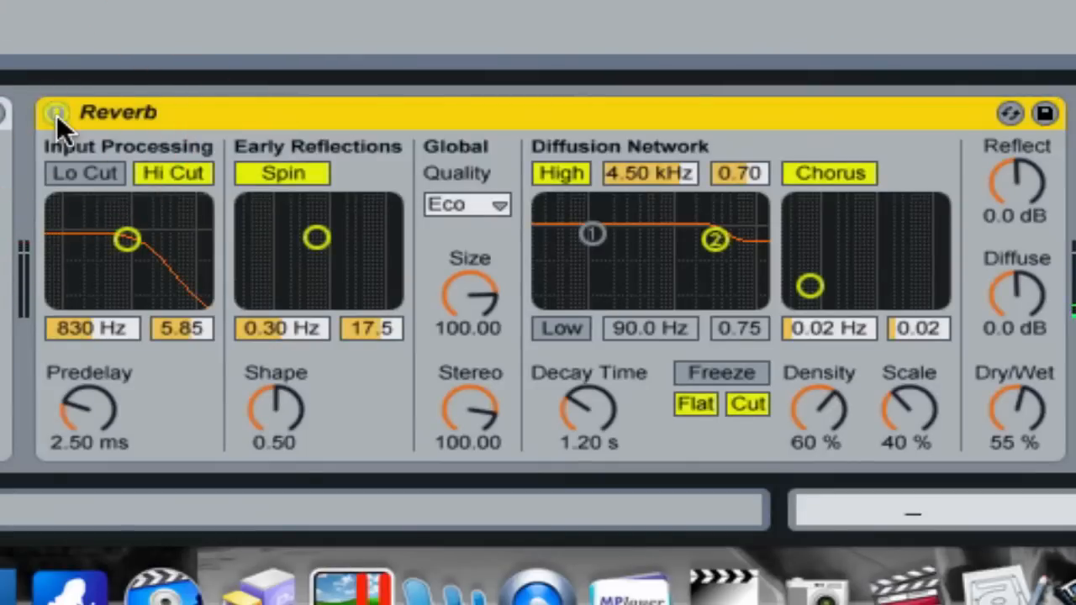
# Step: Set the Reverb's input filter to 325 Hz and 2.80, Spin to 1.09 Hz and 27.6, and Diffusion to 101 Hz/0.60 low, 2.72 kHz/0.20 high
pyautogui.moveTo(127, 241); pyautogui.dragTo(103, 269)
pyautogui.moveTo(314, 237); pyautogui.dragTo(381, 222)
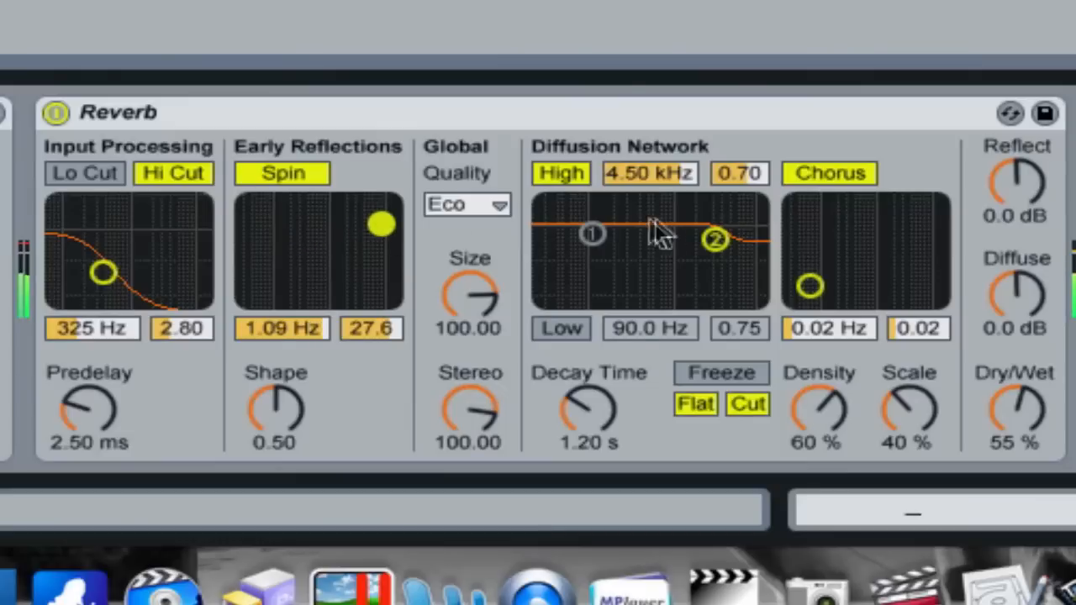
pyautogui.moveTo(591, 233)
pyautogui.mouseDown()
pyautogui.moveTo(574, 240)
pyautogui.moveTo(585, 250)
pyautogui.mouseUp()
pyautogui.moveTo(715, 240); pyautogui.dragTo(701, 296)
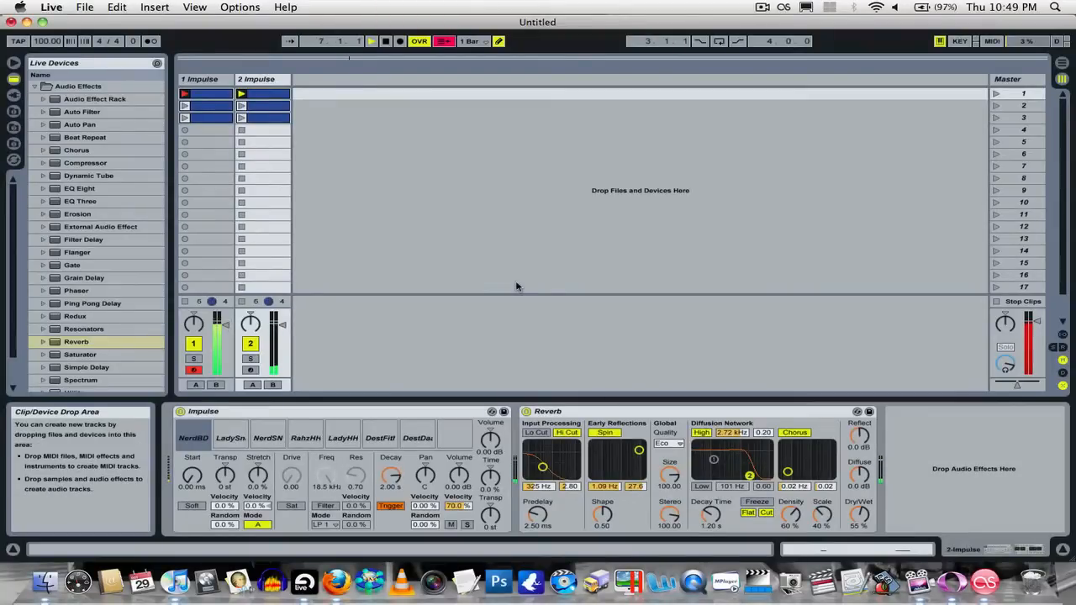